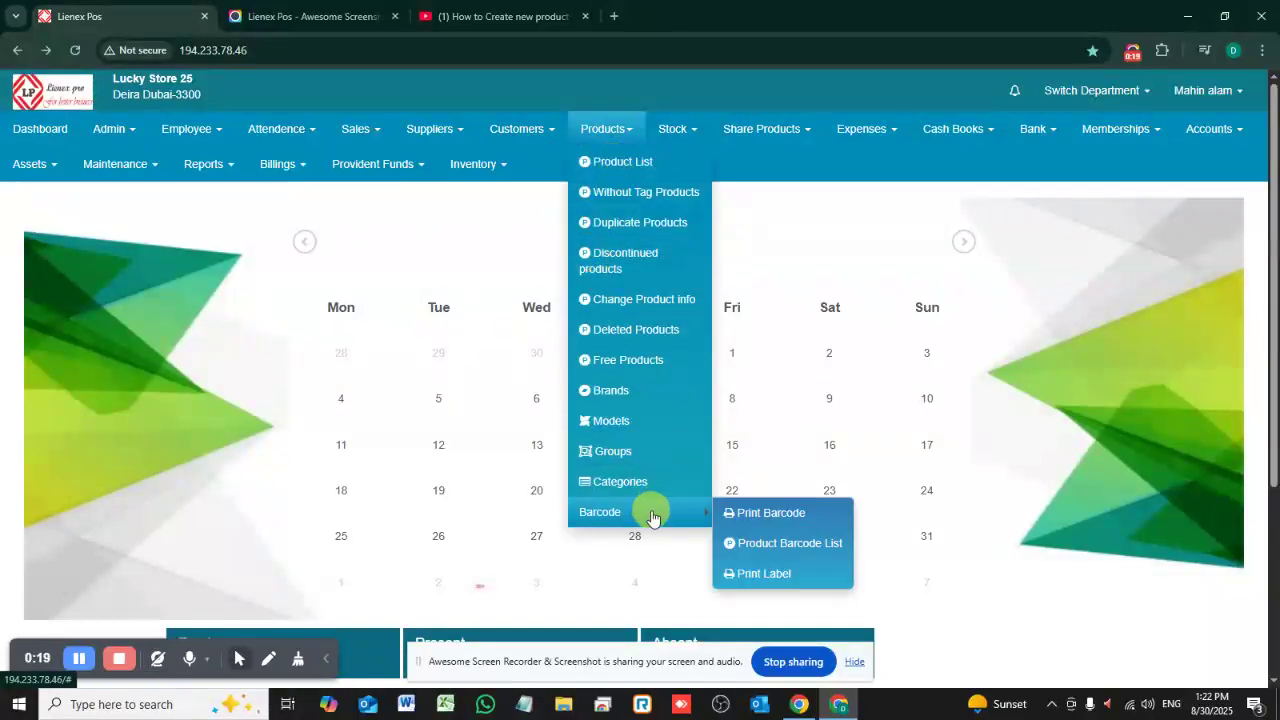
- Open the product list and start a new product entry
left_click(663, 170)
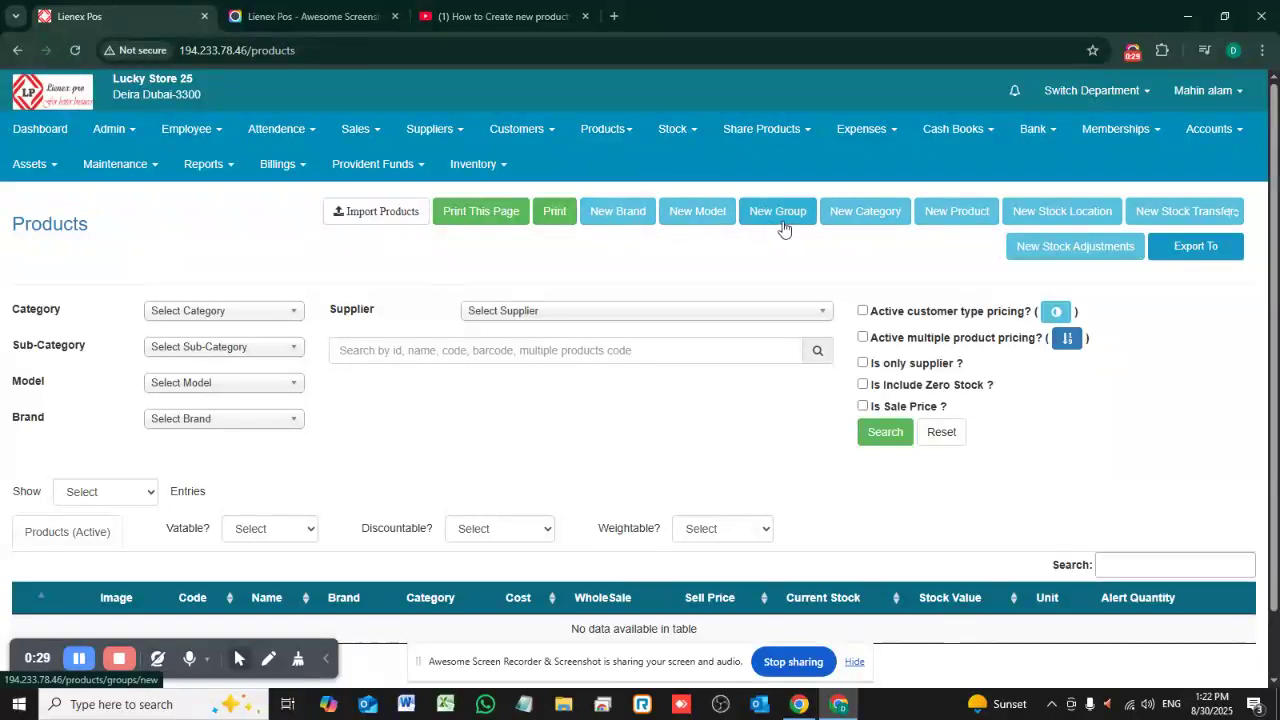
left_click(927, 218)
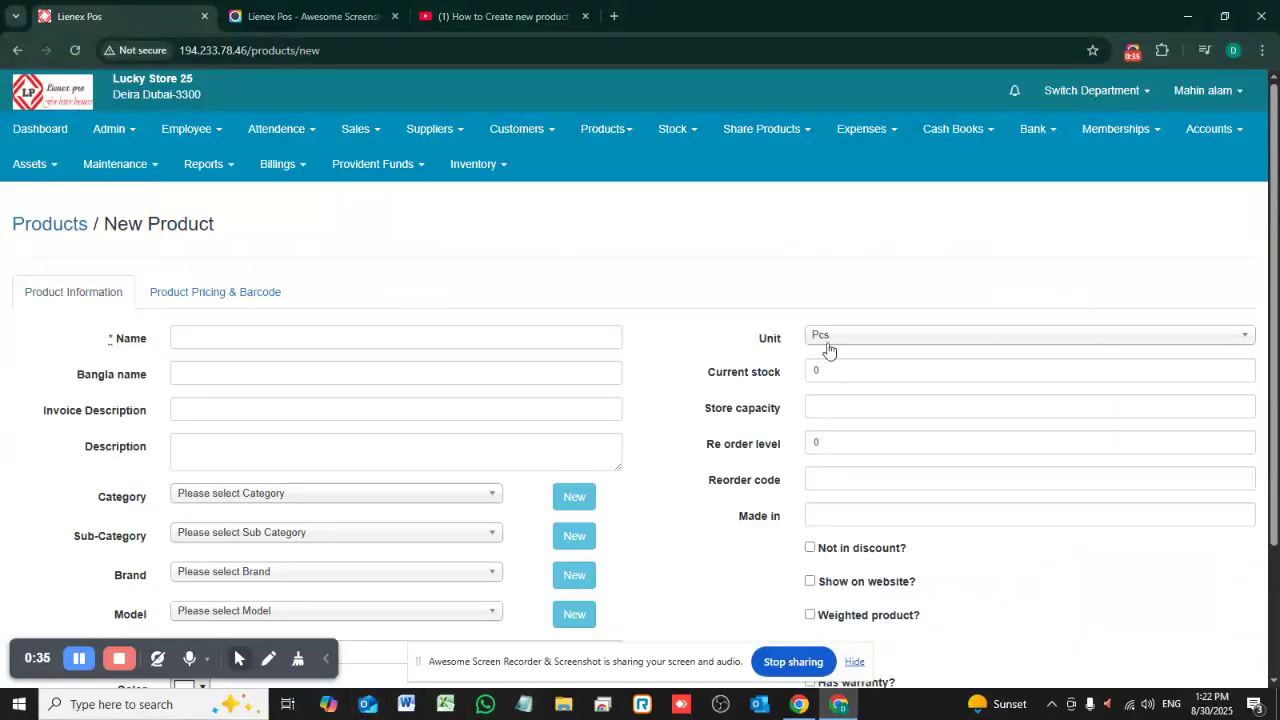
scroll(534, 350, "down", 2)
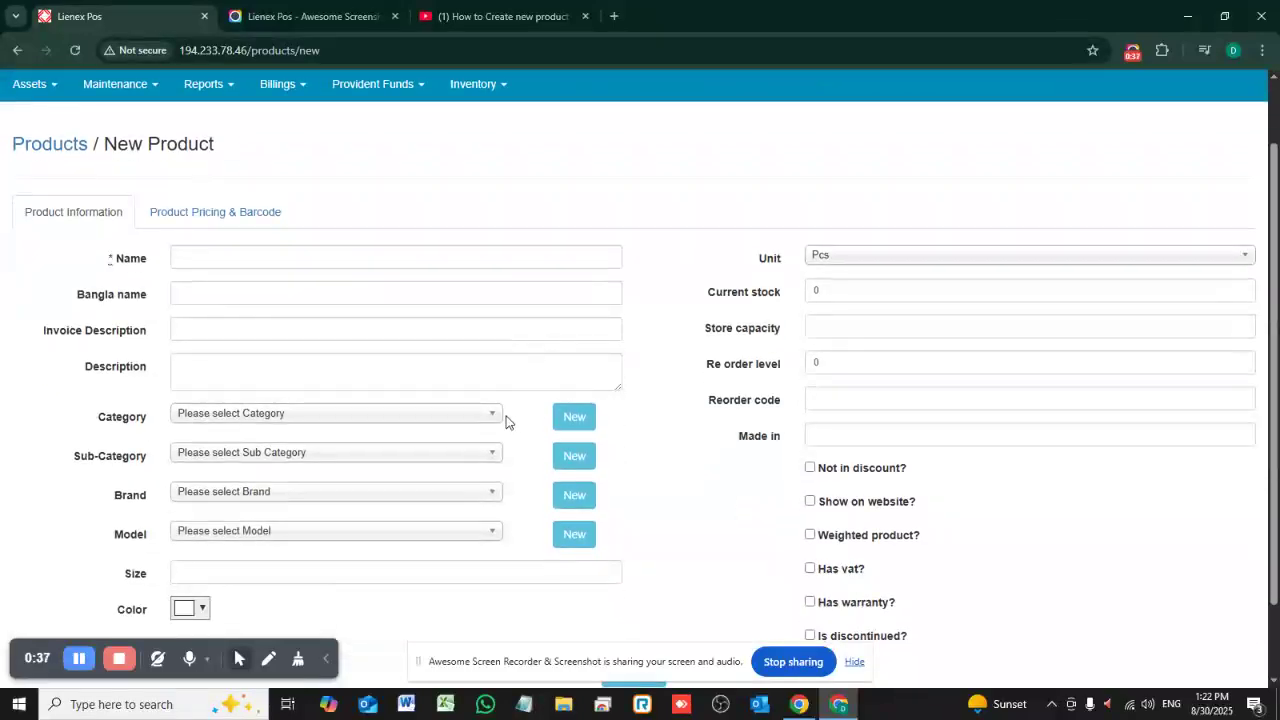
- Name the new product "Facewash"
left_click(315, 253)
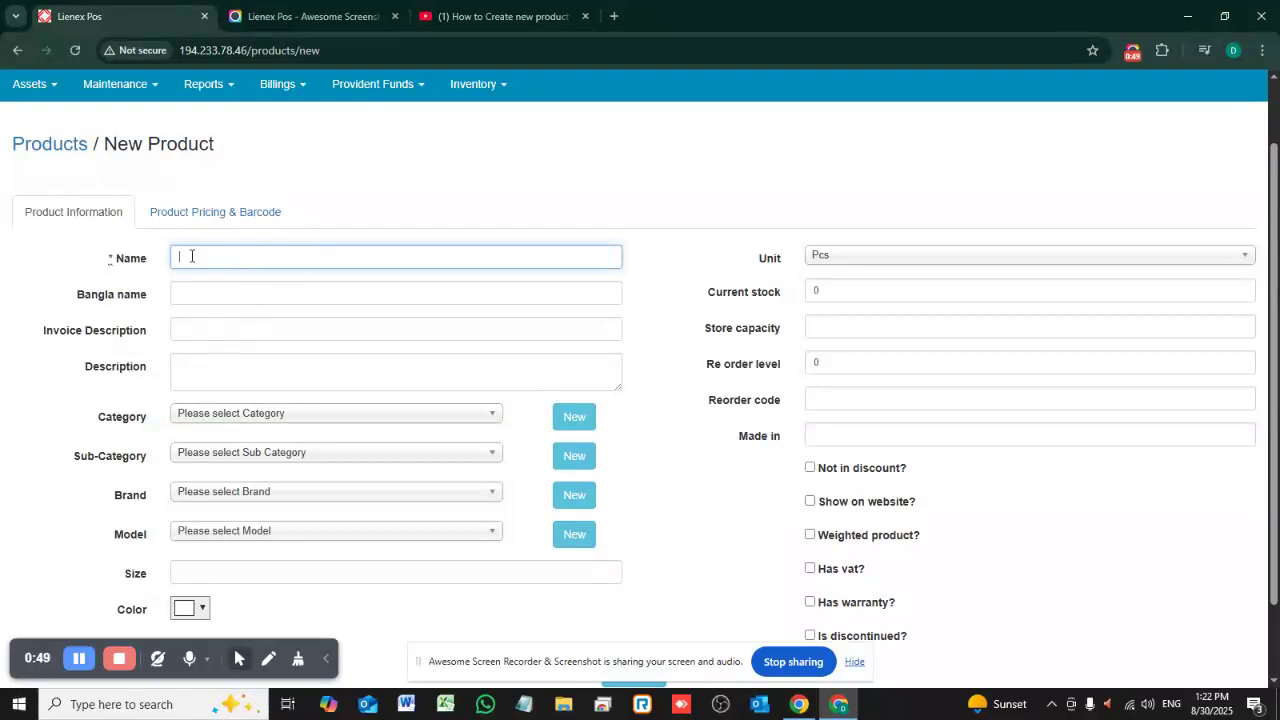
left_click(220, 290)
left_click(240, 253)
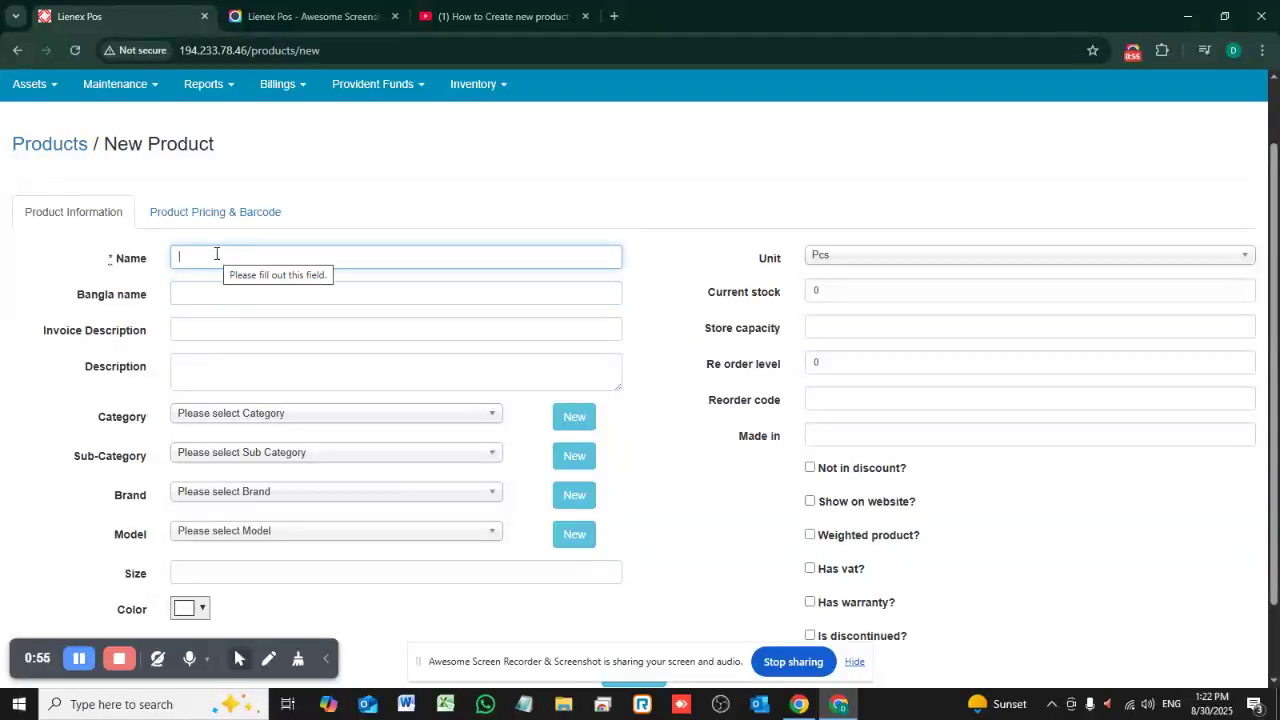
type("Fa")
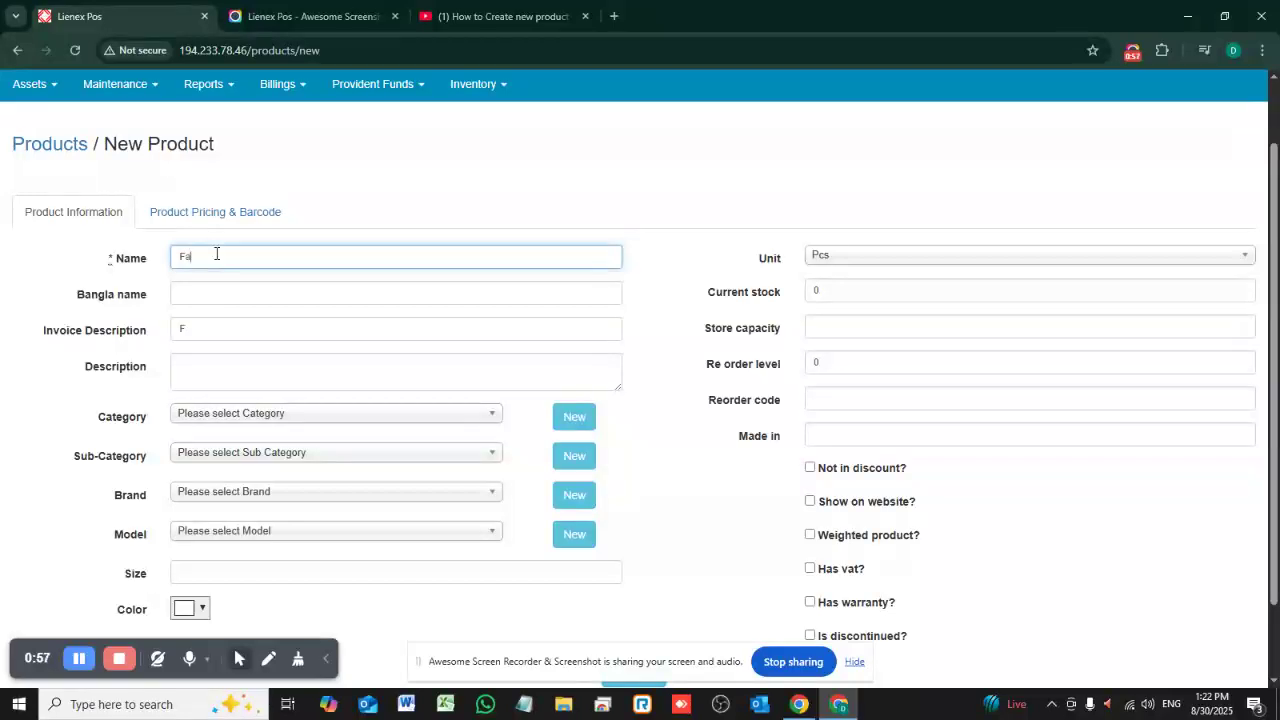
type("cewash")
- Enter "Skin Cleaning" as the product's description
left_click(206, 291)
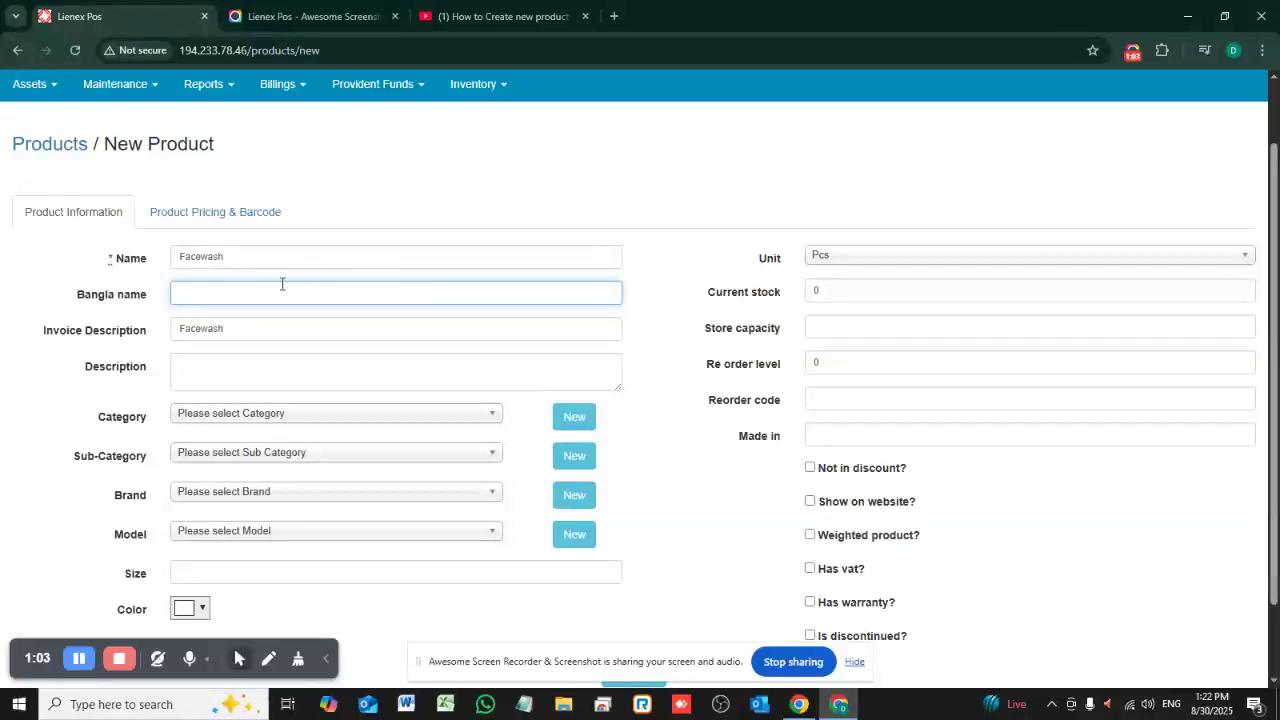
left_click(239, 325)
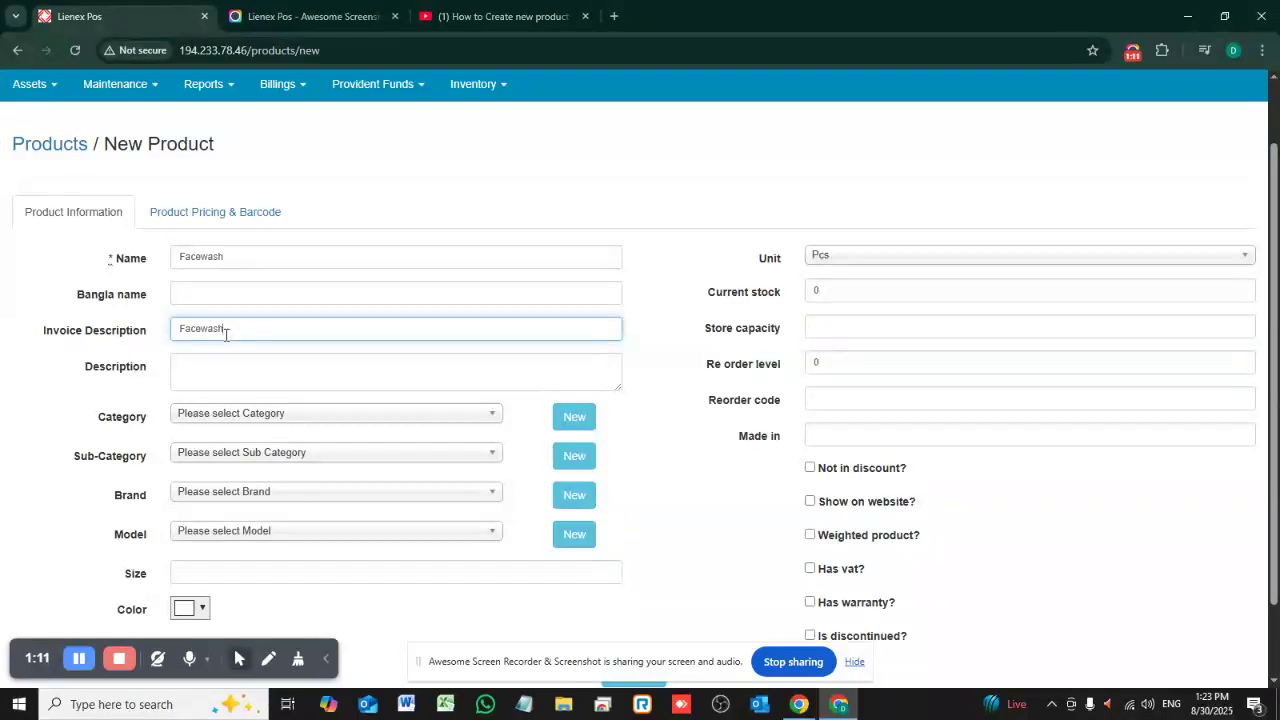
left_click(216, 372)
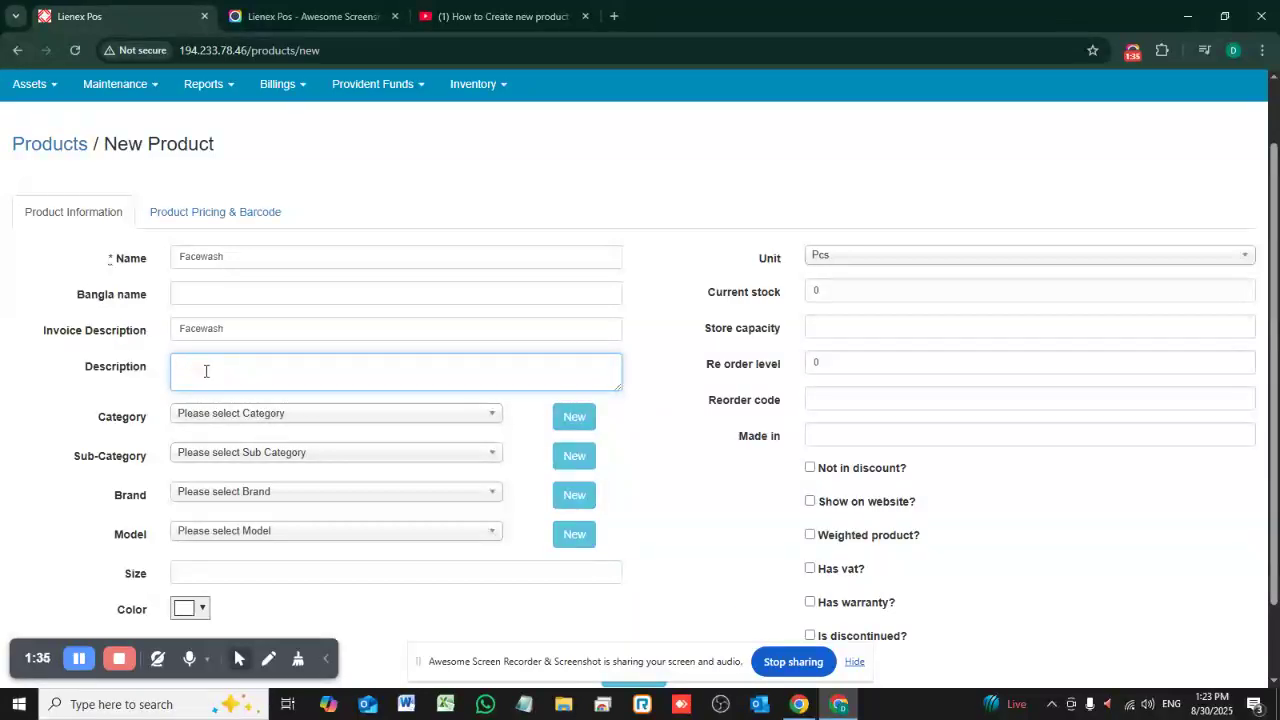
type("Skin Cleaning")
- Create a new category for the product named "Cosmetics" with the description "Skin Care"
left_click(212, 424)
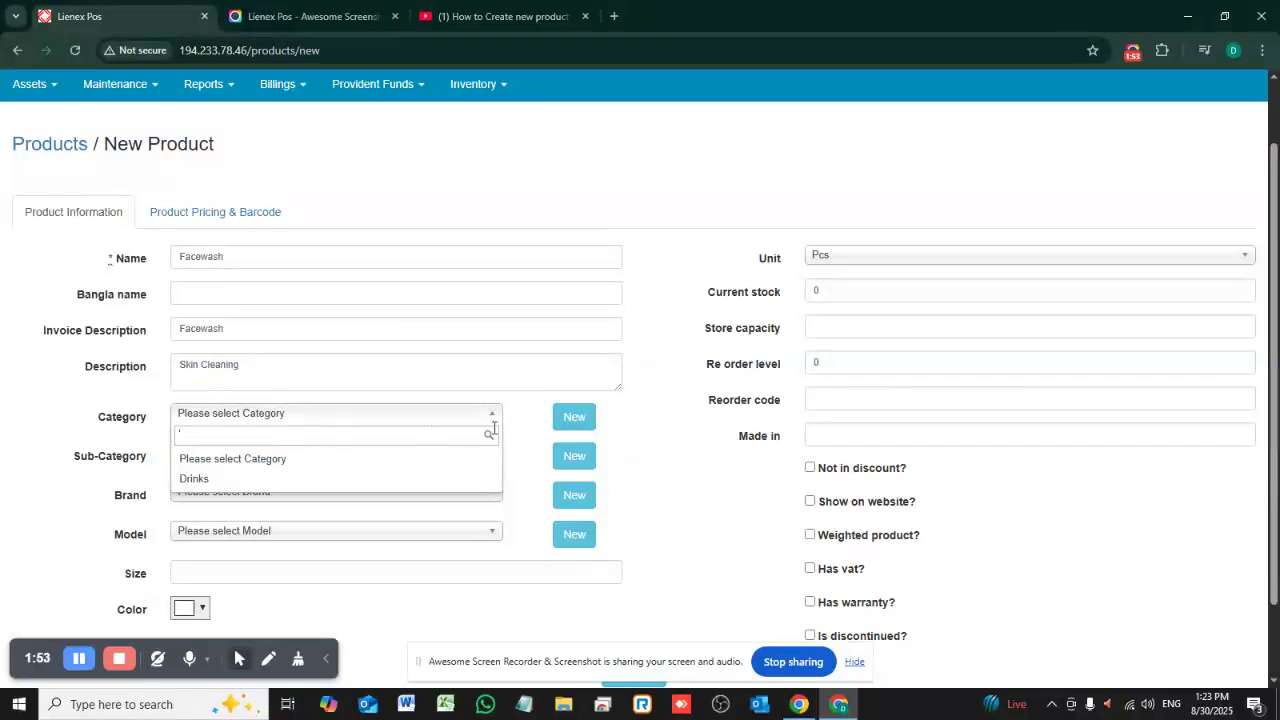
left_click(573, 418)
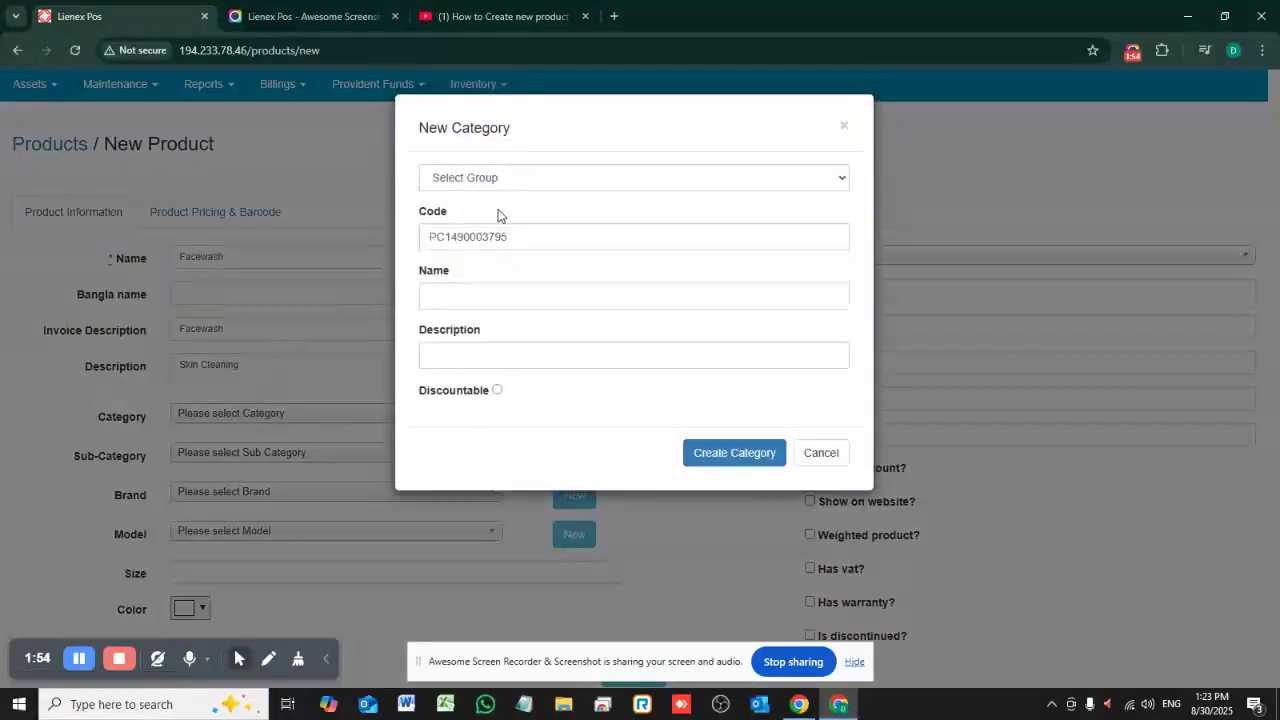
left_click(491, 293)
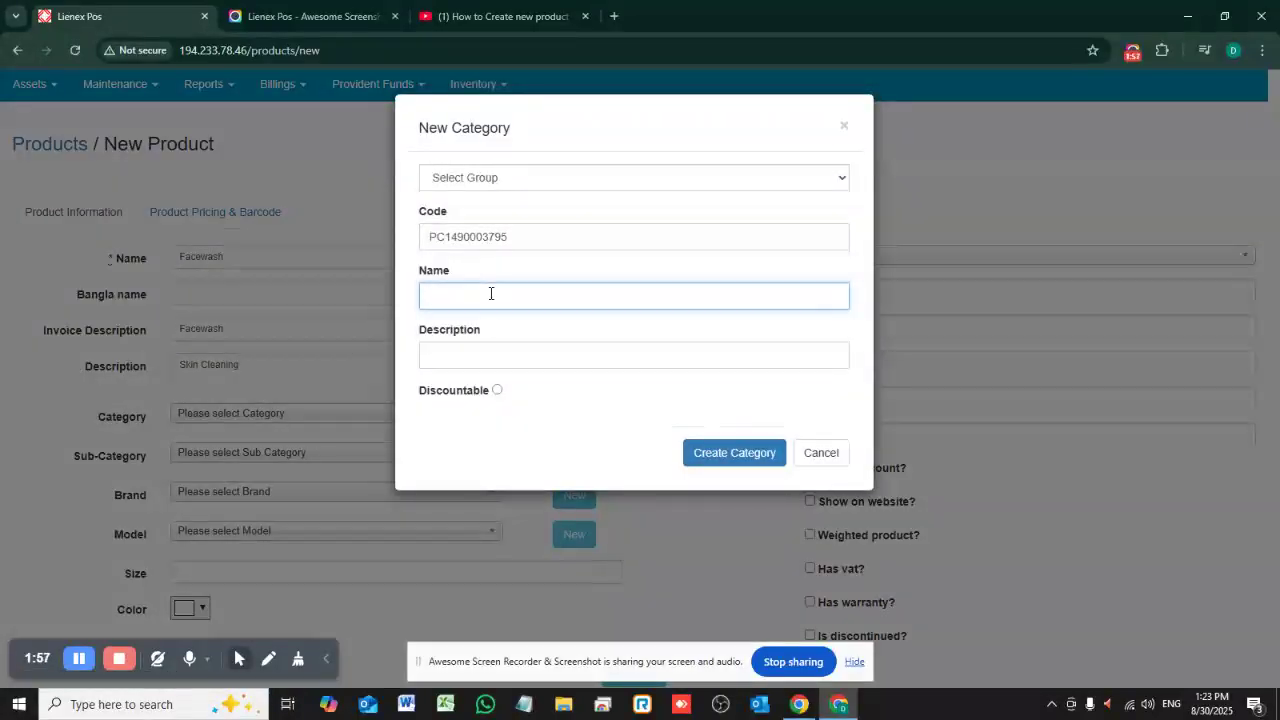
type("Cos")
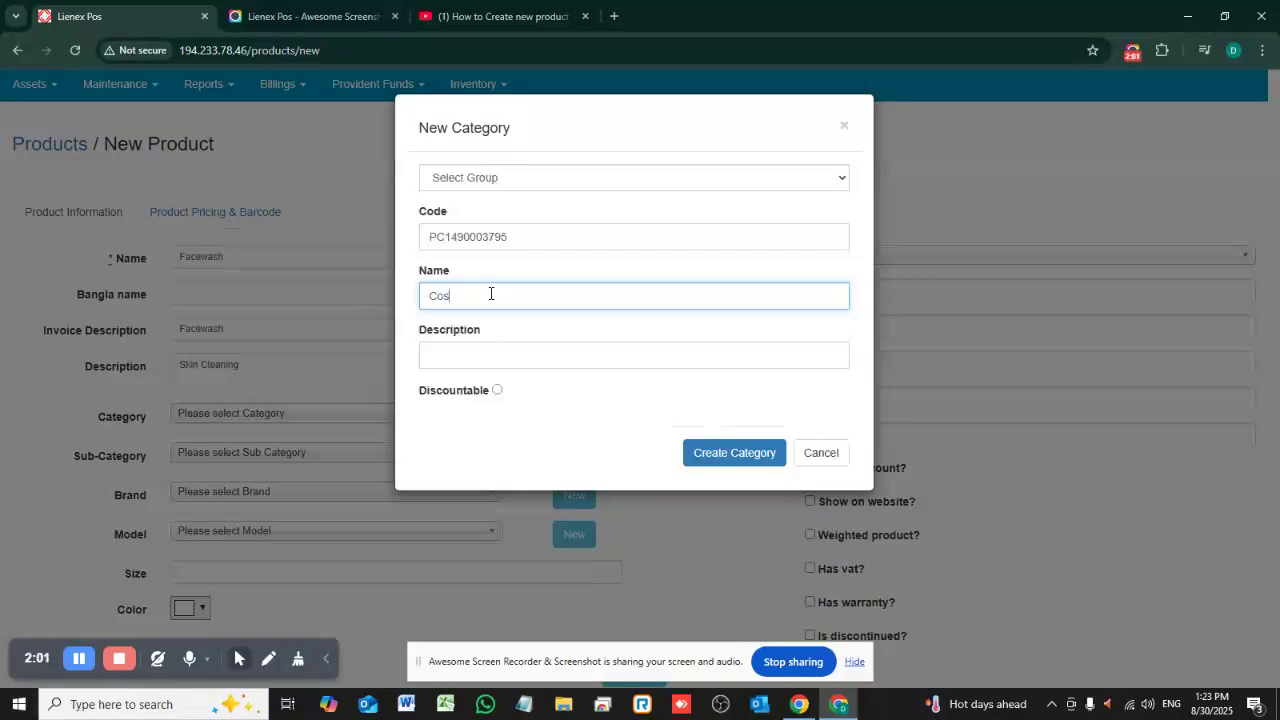
type("metics")
left_click(474, 366)
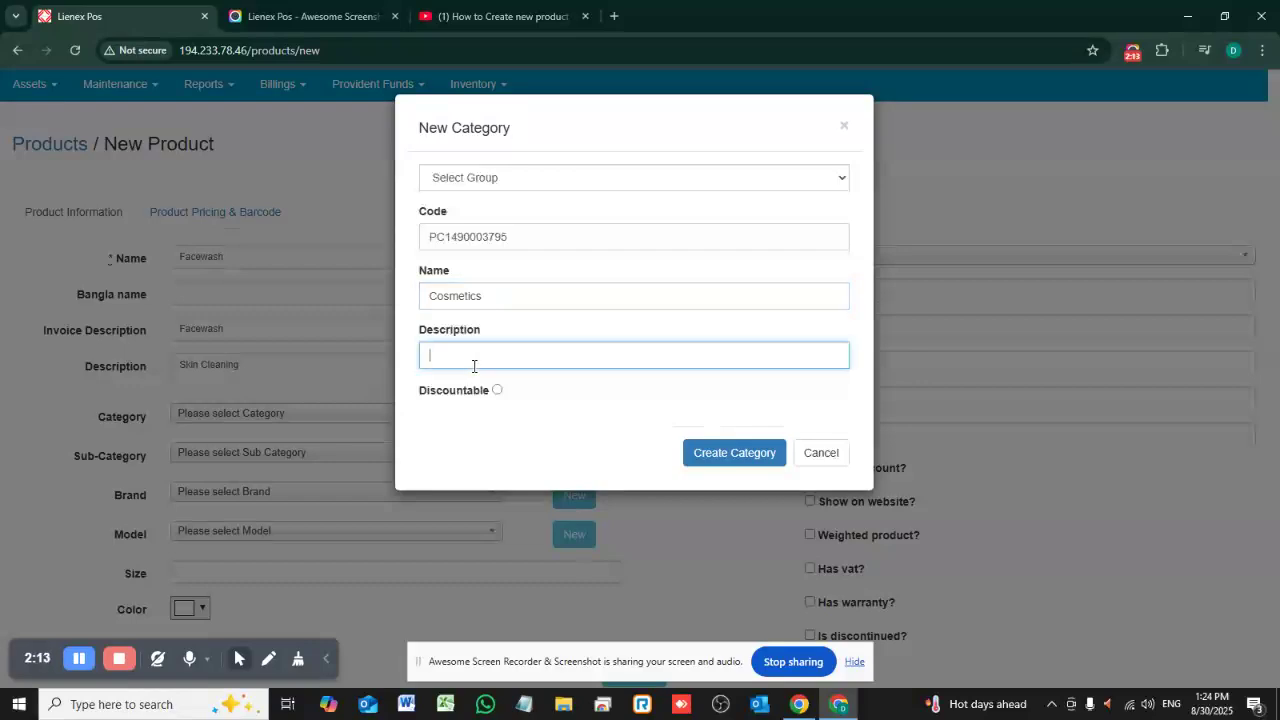
type("Skin Care")
left_click(770, 452)
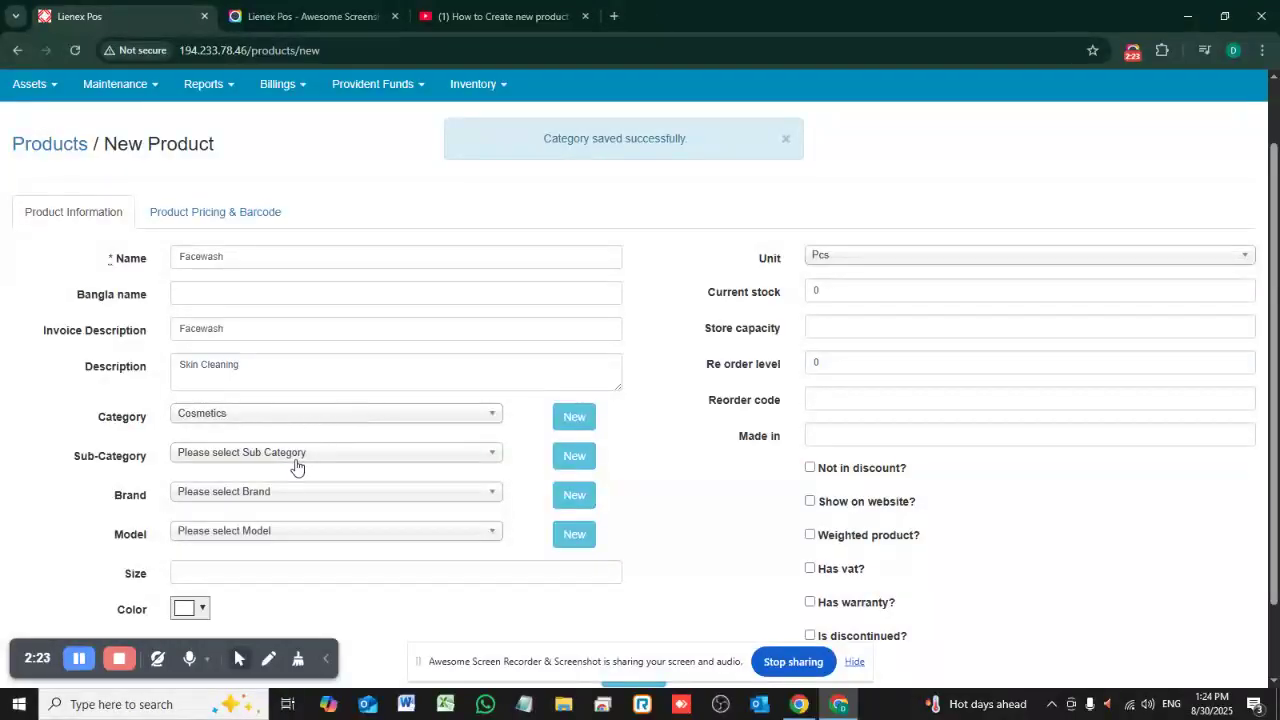
- Check the available sub-categories and search the existing brands for Nivea
left_click(296, 460)
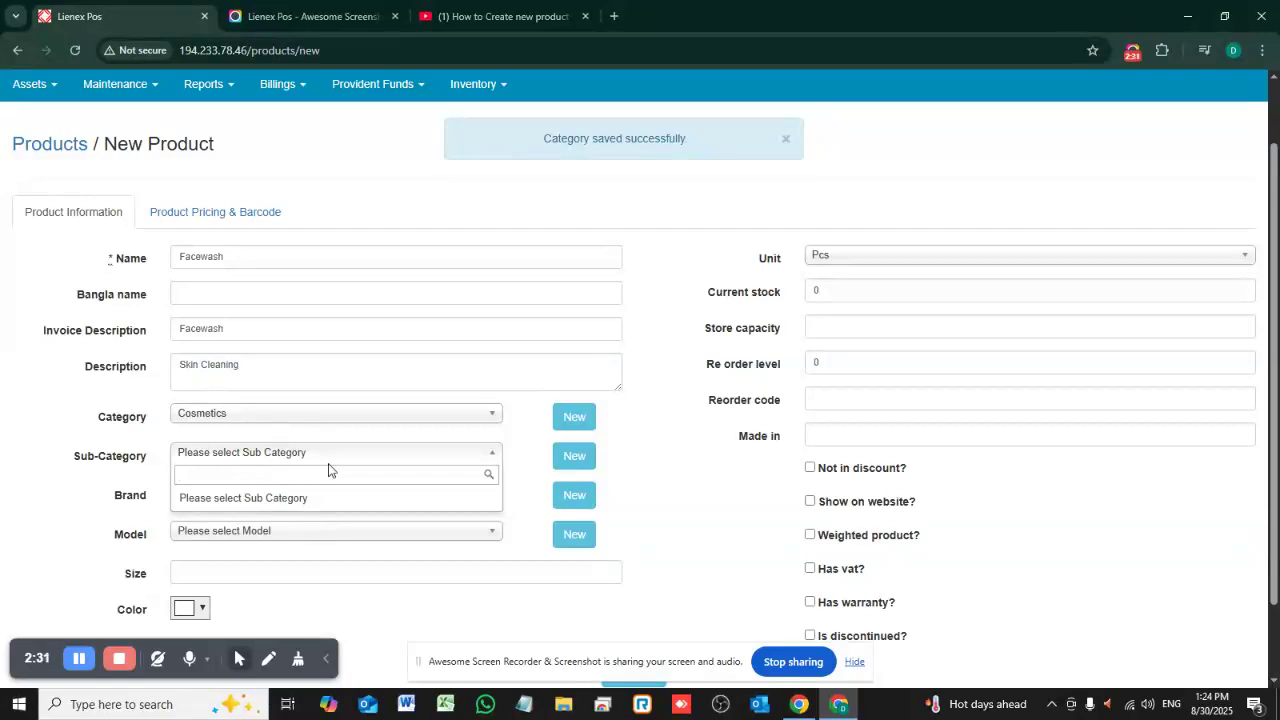
left_click(137, 487)
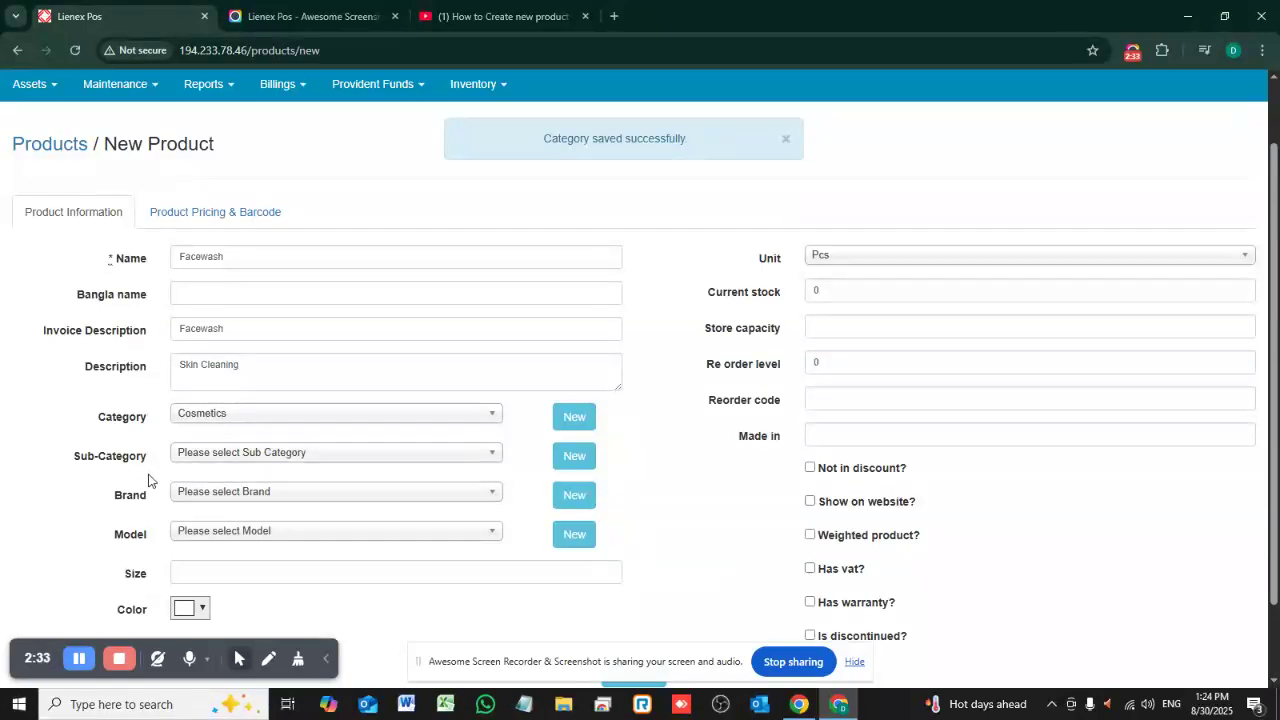
left_click(238, 492)
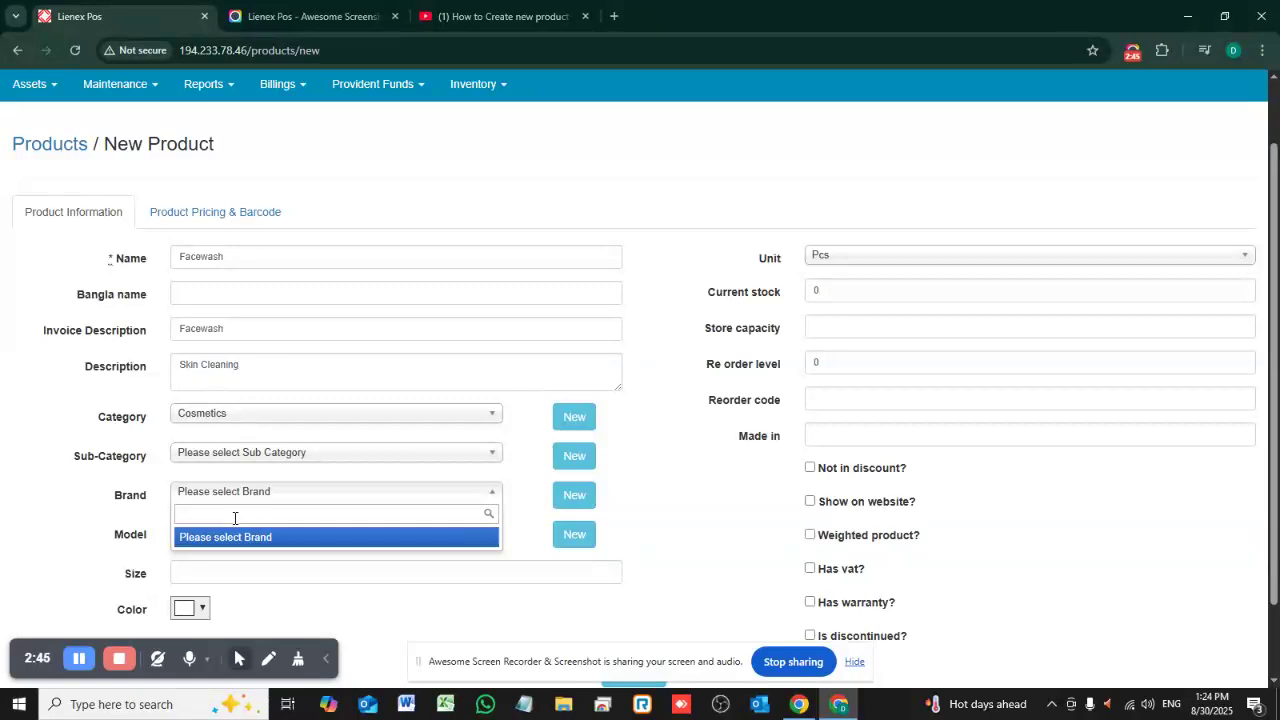
type("Nivea")
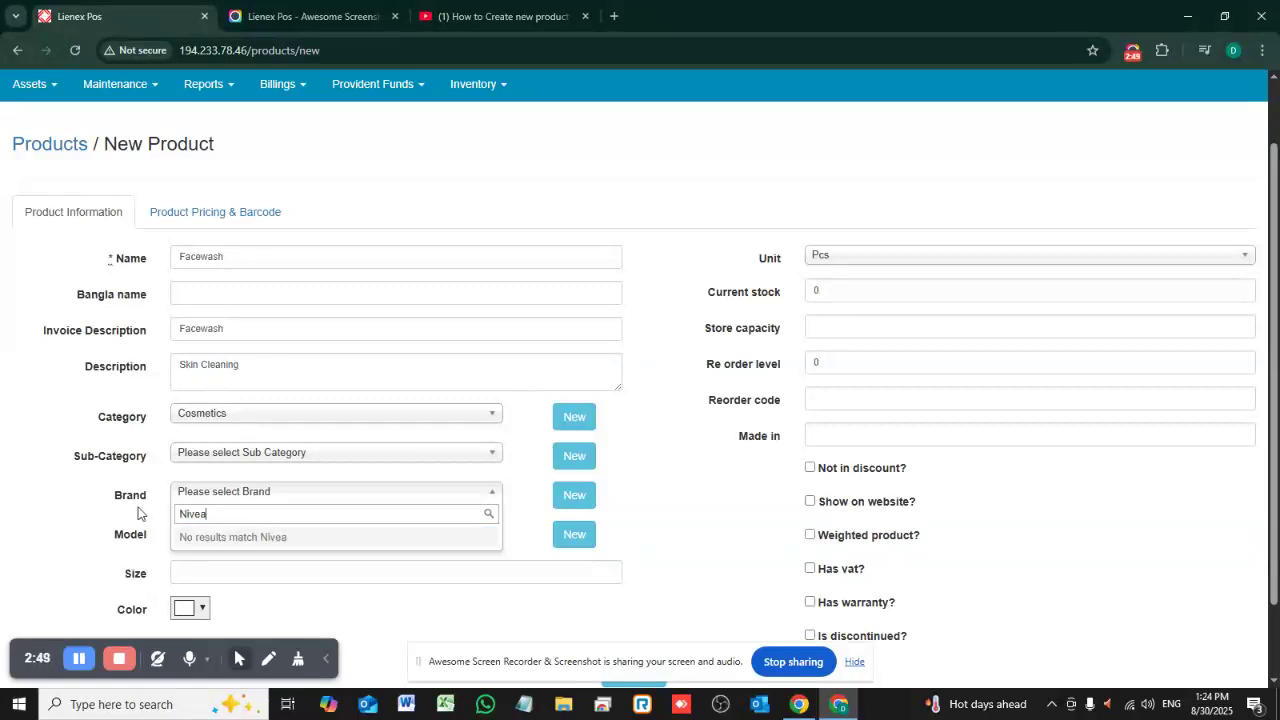
left_click(155, 515)
- Create a new brand for the product named "Nivea" with the description "Skin Care"
left_click(218, 496)
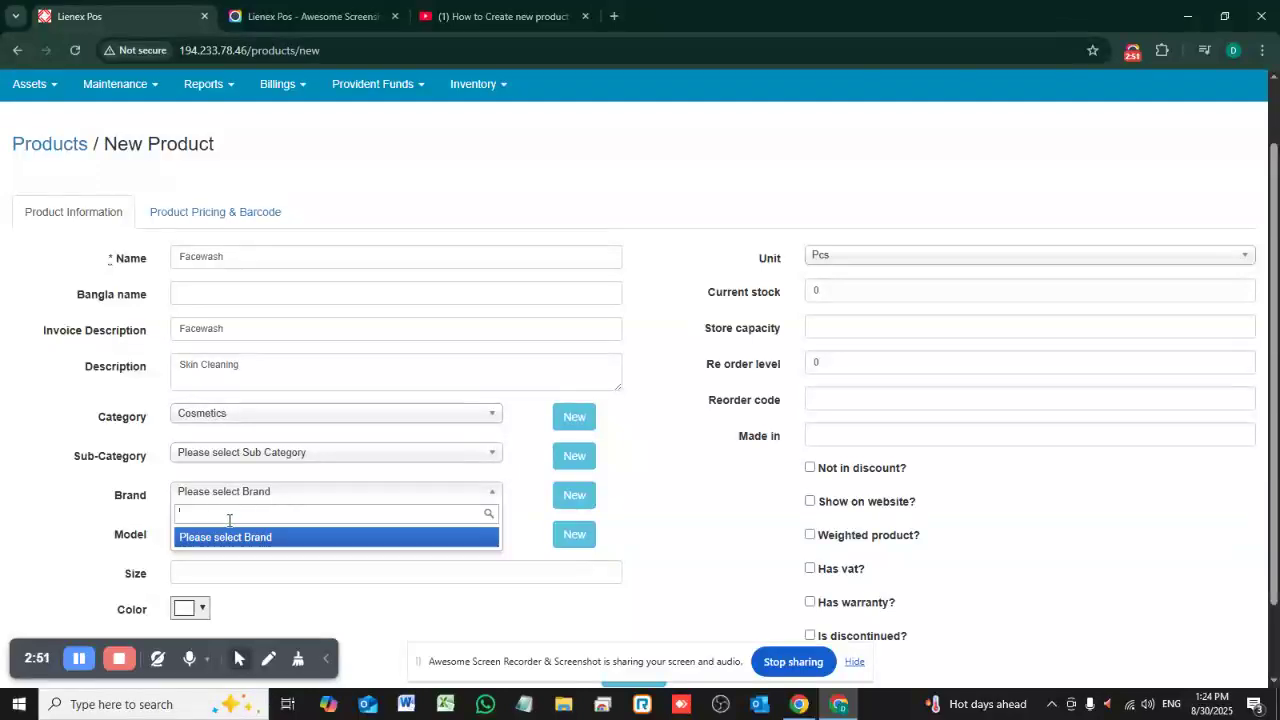
left_click(573, 496)
left_click(487, 255)
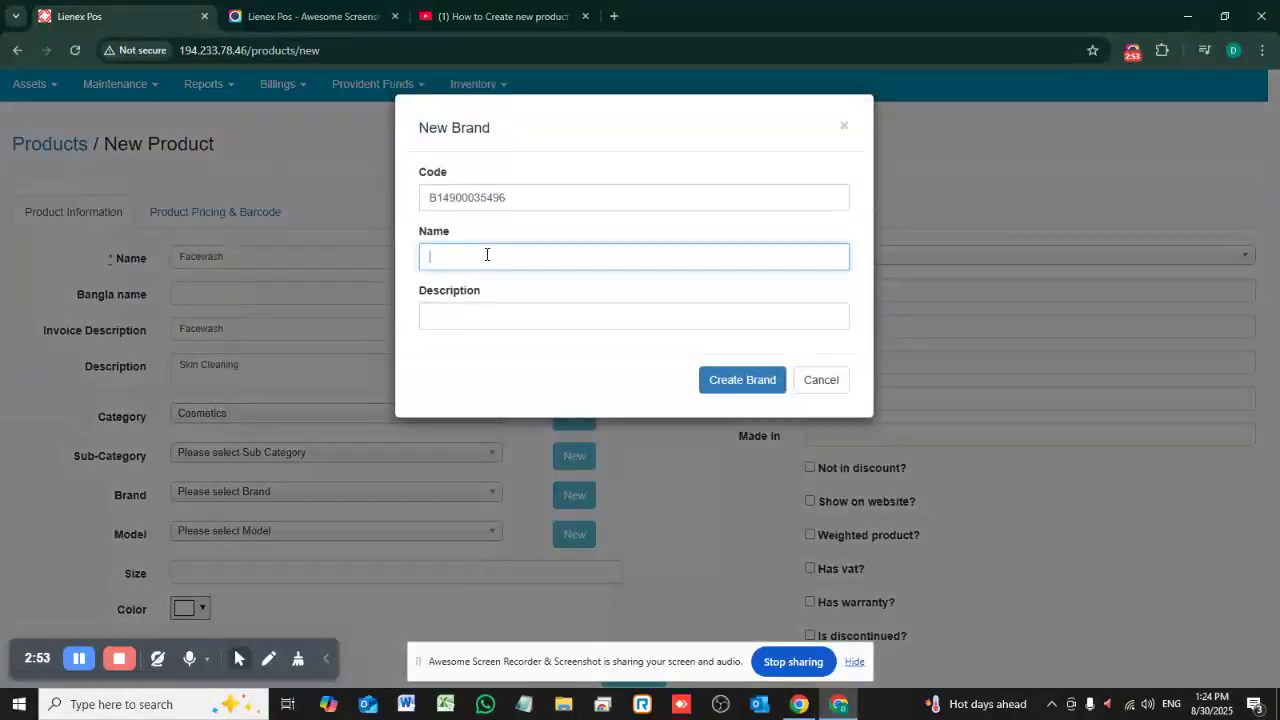
type("Nivea")
left_click(457, 320)
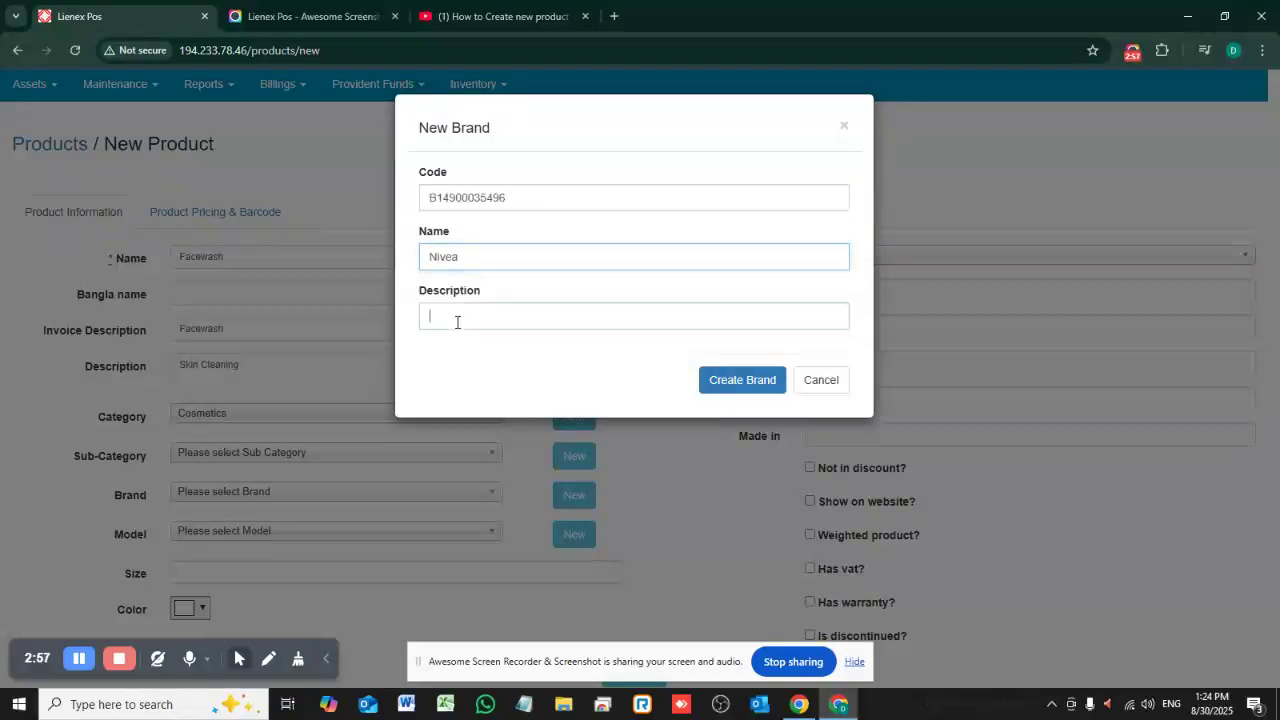
type("S")
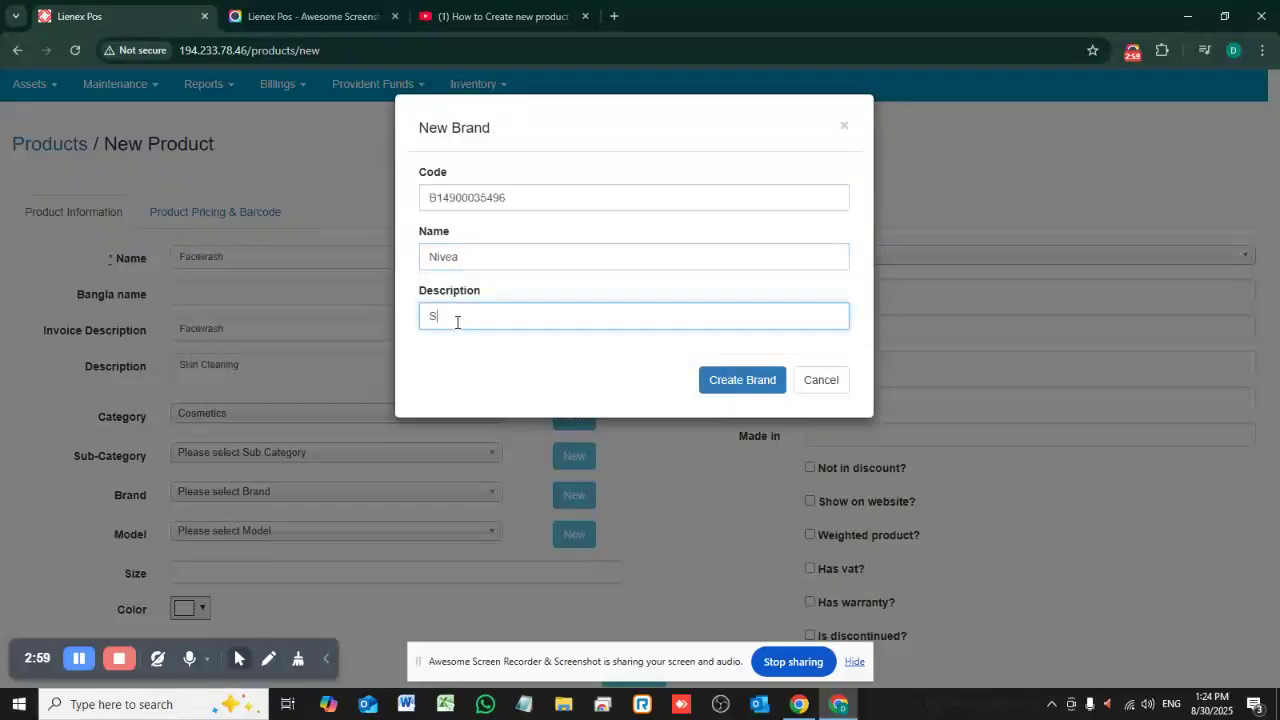
type("kin Care")
left_click(757, 381)
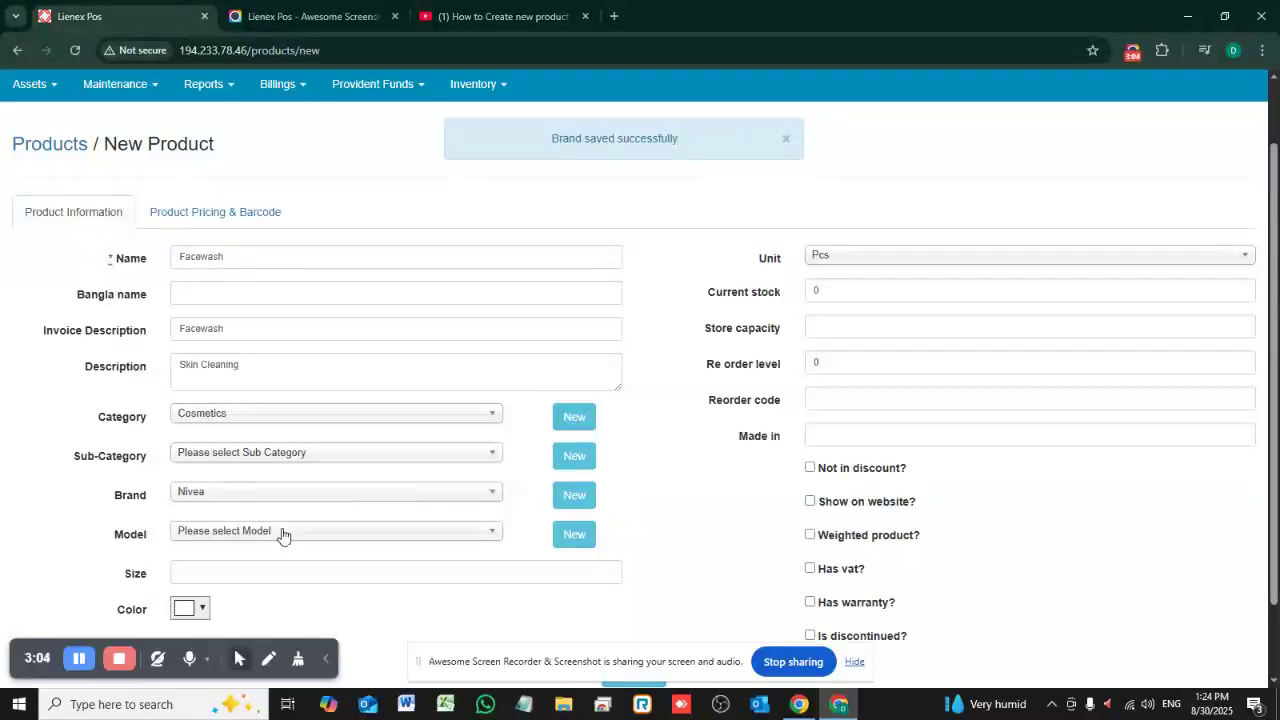
- Check the available models and set the product's size to "100 ml"
left_click(283, 535)
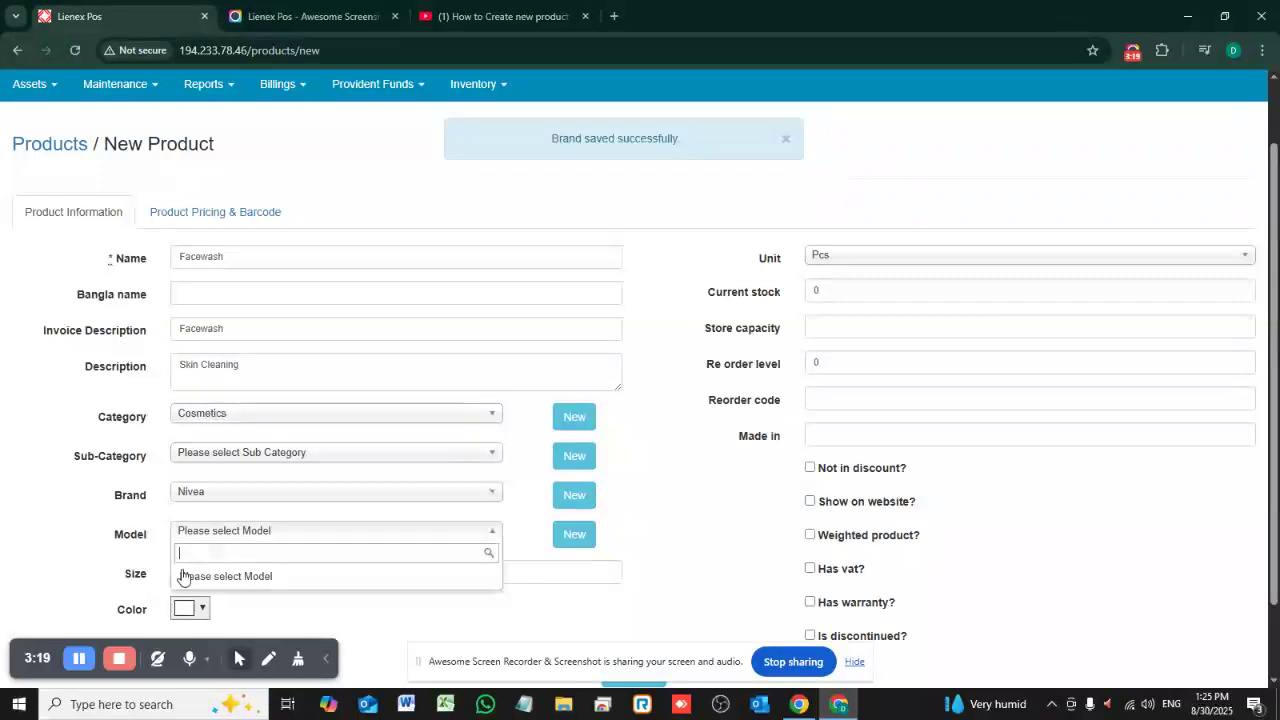
left_click(148, 566)
left_click(201, 578)
scroll(201, 578, "down", 2)
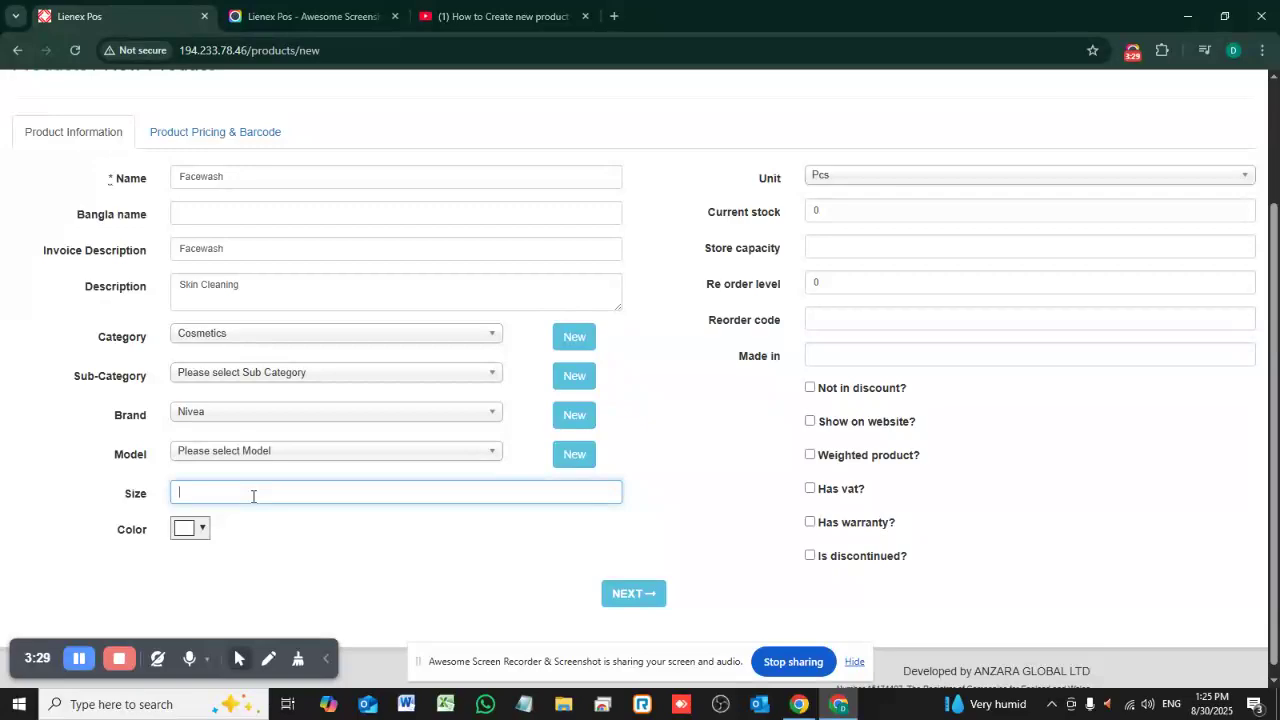
type("100 ml")
- Set the product colour's hue to green and accept the colour choice
left_click(188, 530)
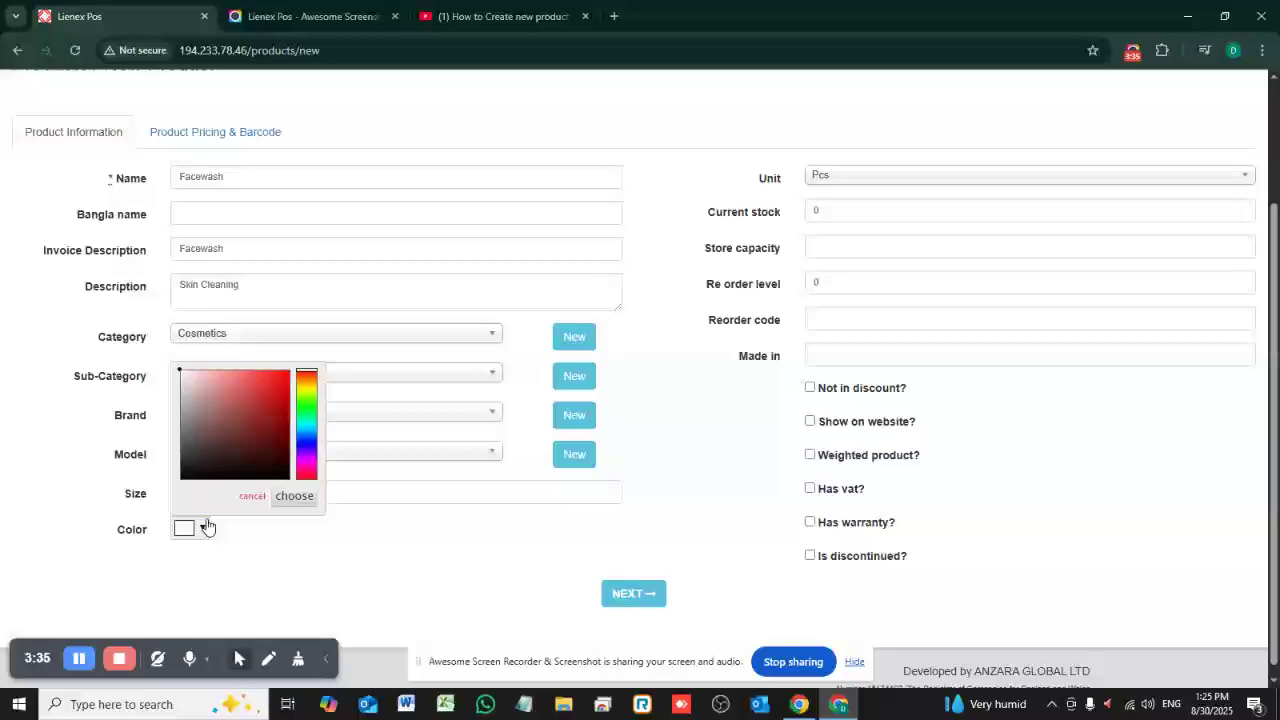
left_click(307, 408)
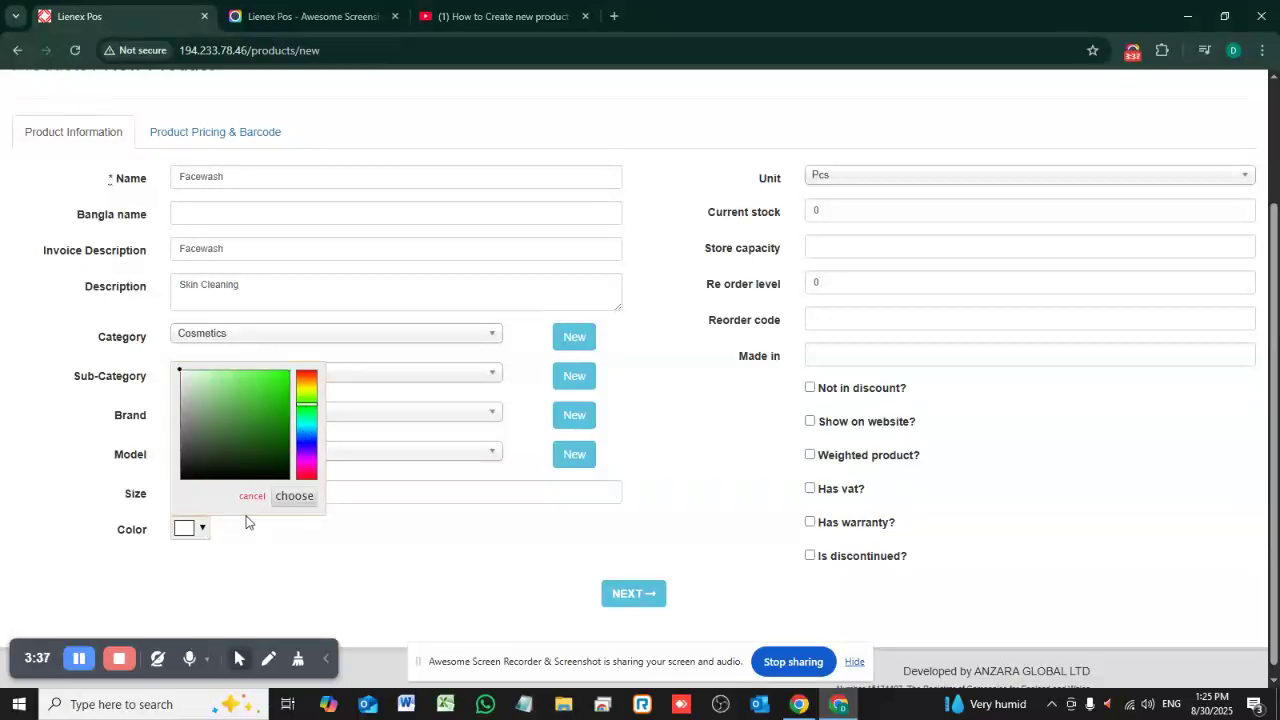
left_click(288, 496)
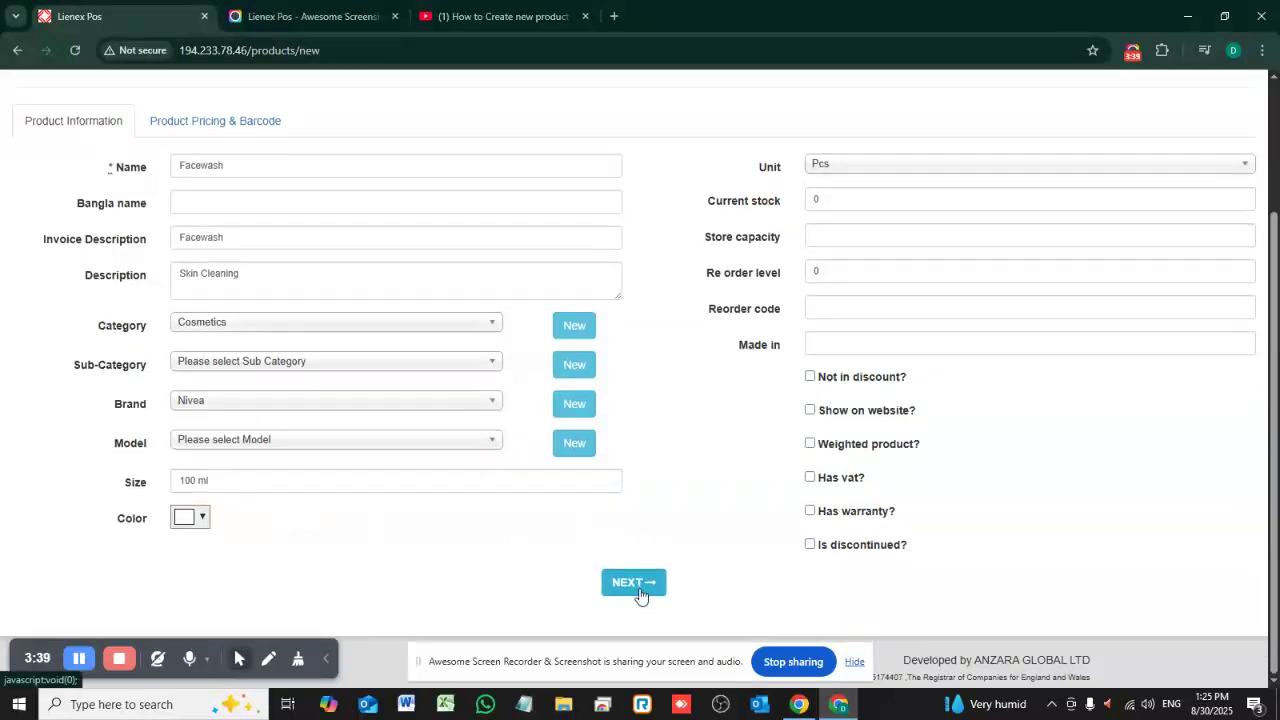
- Choose Pcs as the product's unit and set its current stock to 200
scroll(640, 595, "up", 2)
left_click(912, 340)
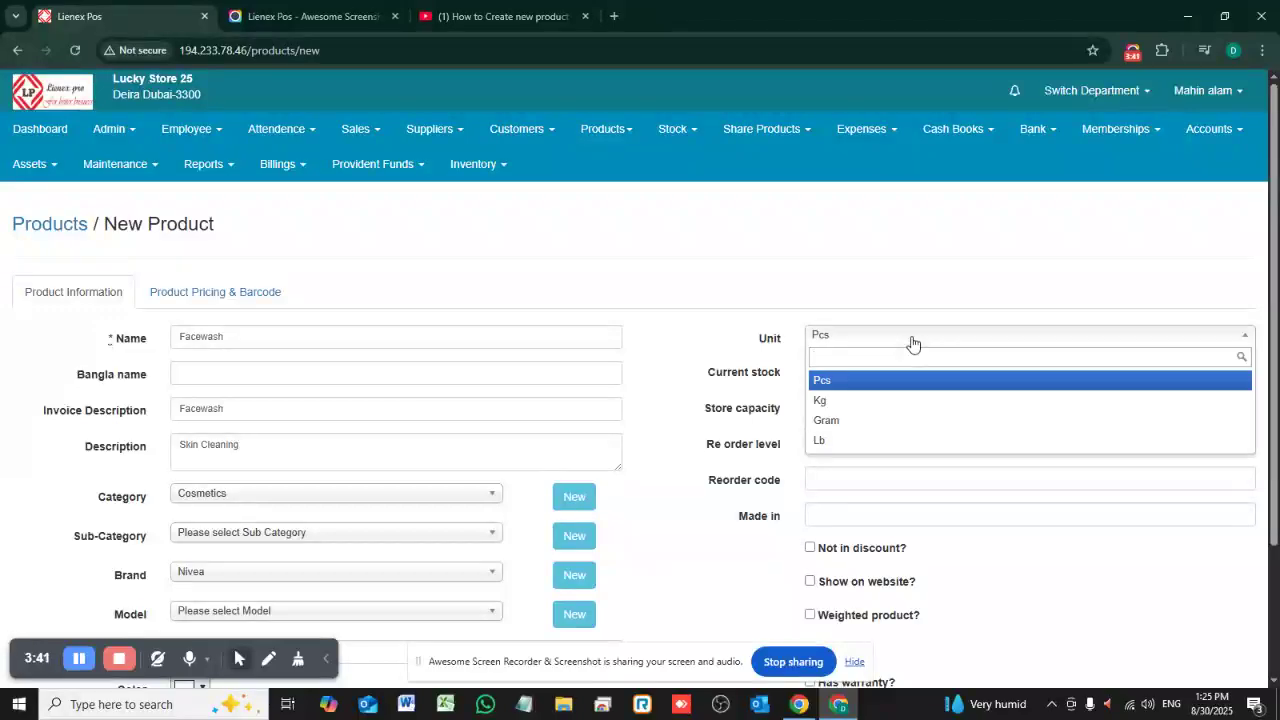
left_click(875, 383)
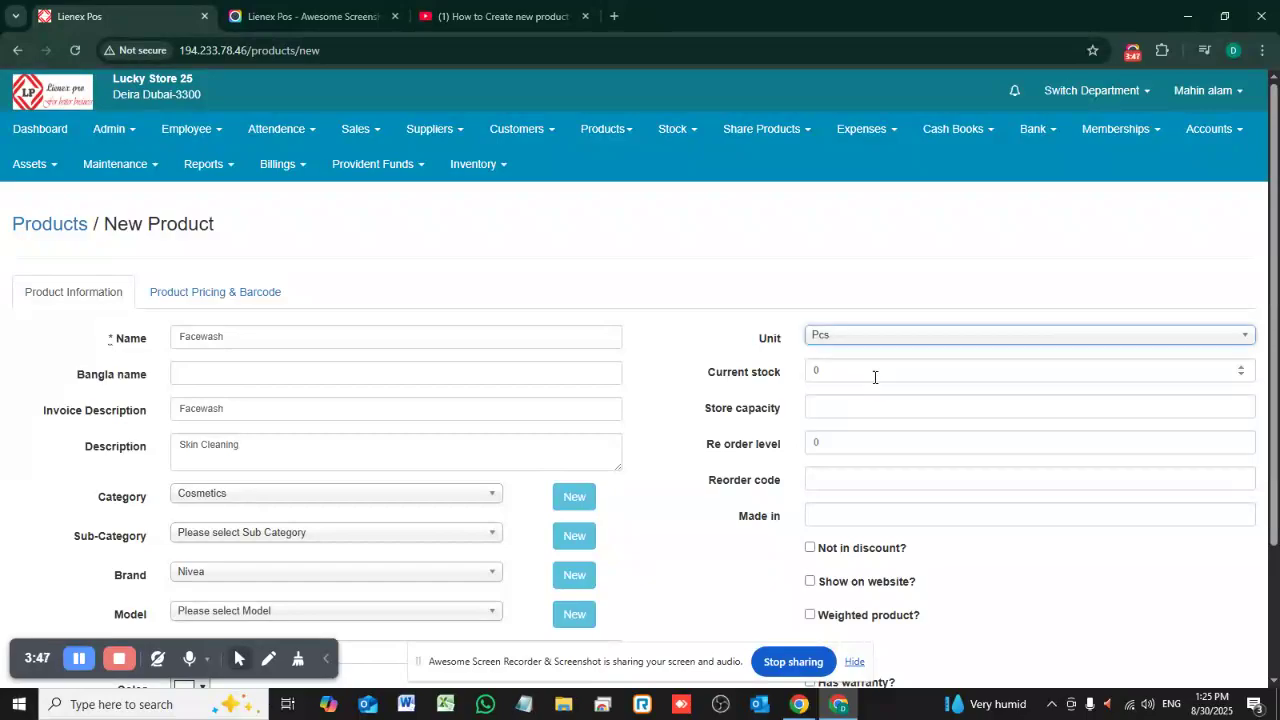
left_click(890, 371)
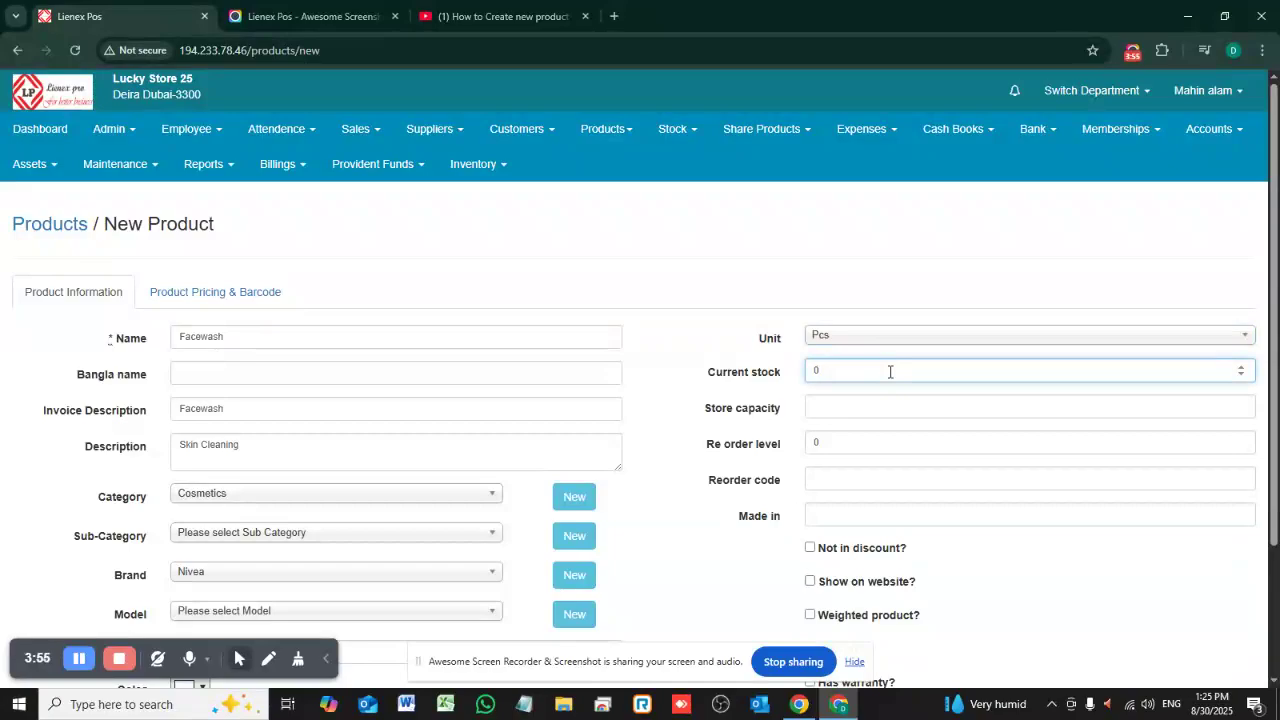
key("BackSpace")
type("200")
- Set the product's store capacity to 500 and its reorder level to 50
left_click(864, 408)
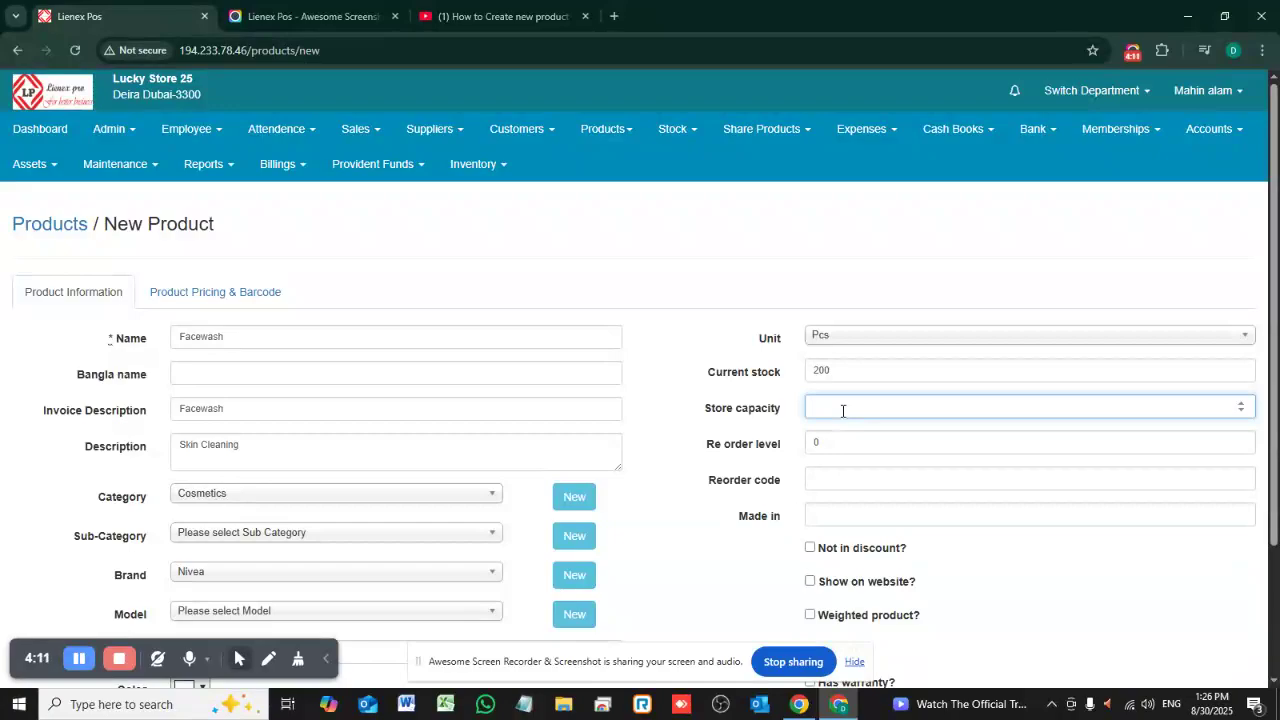
type("500")
left_click(850, 443)
left_click(820, 440)
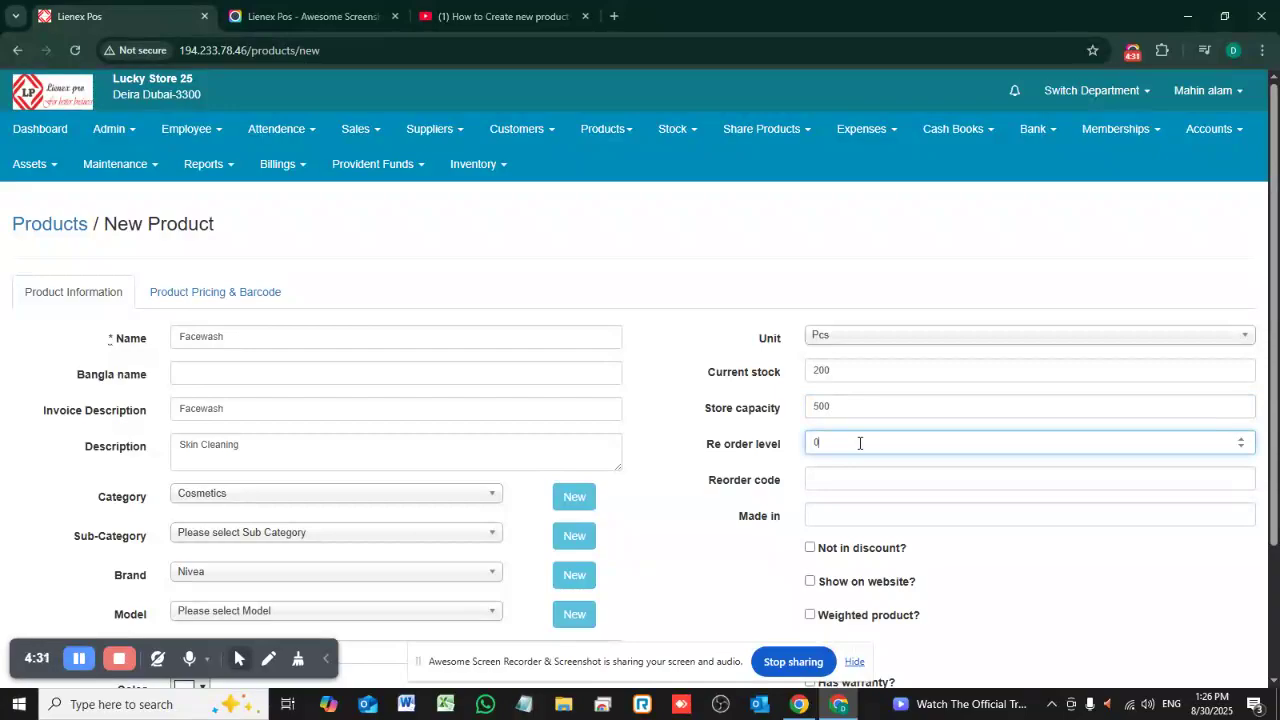
key("BackSpace")
type("5")
left_click(836, 476)
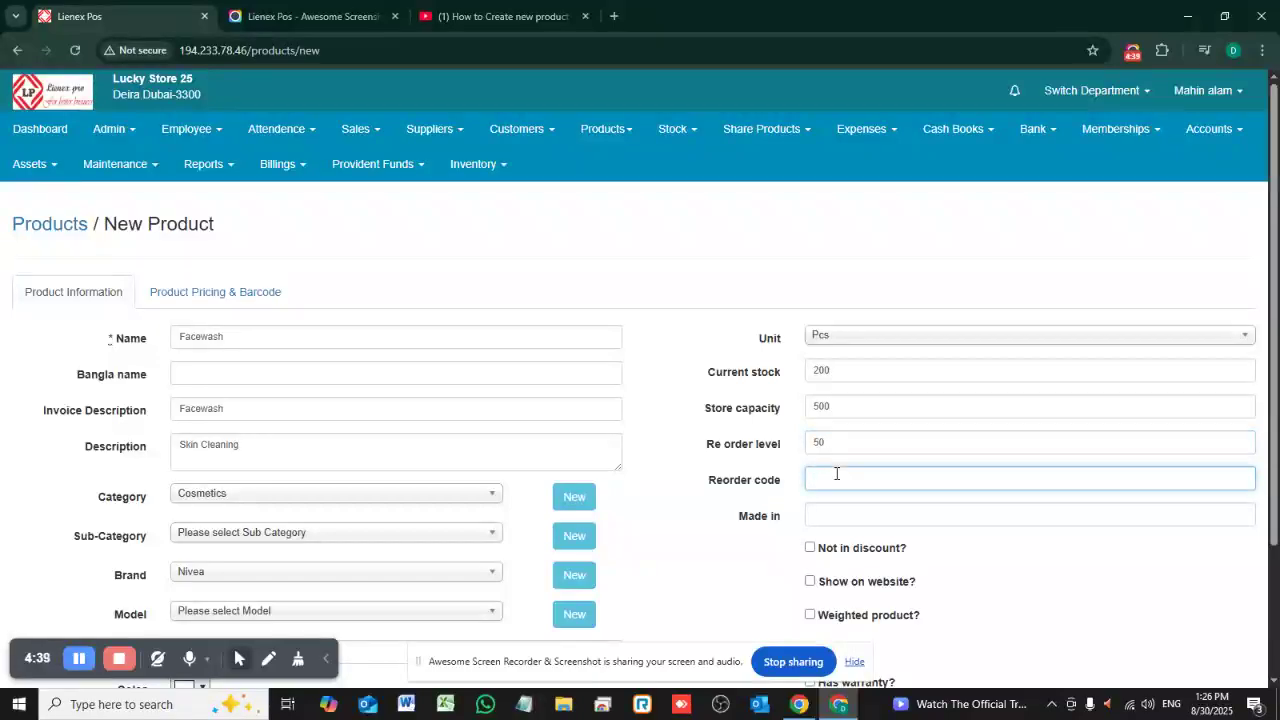
- Enter UK as the country where the product is made
scroll(840, 500, "down", 1)
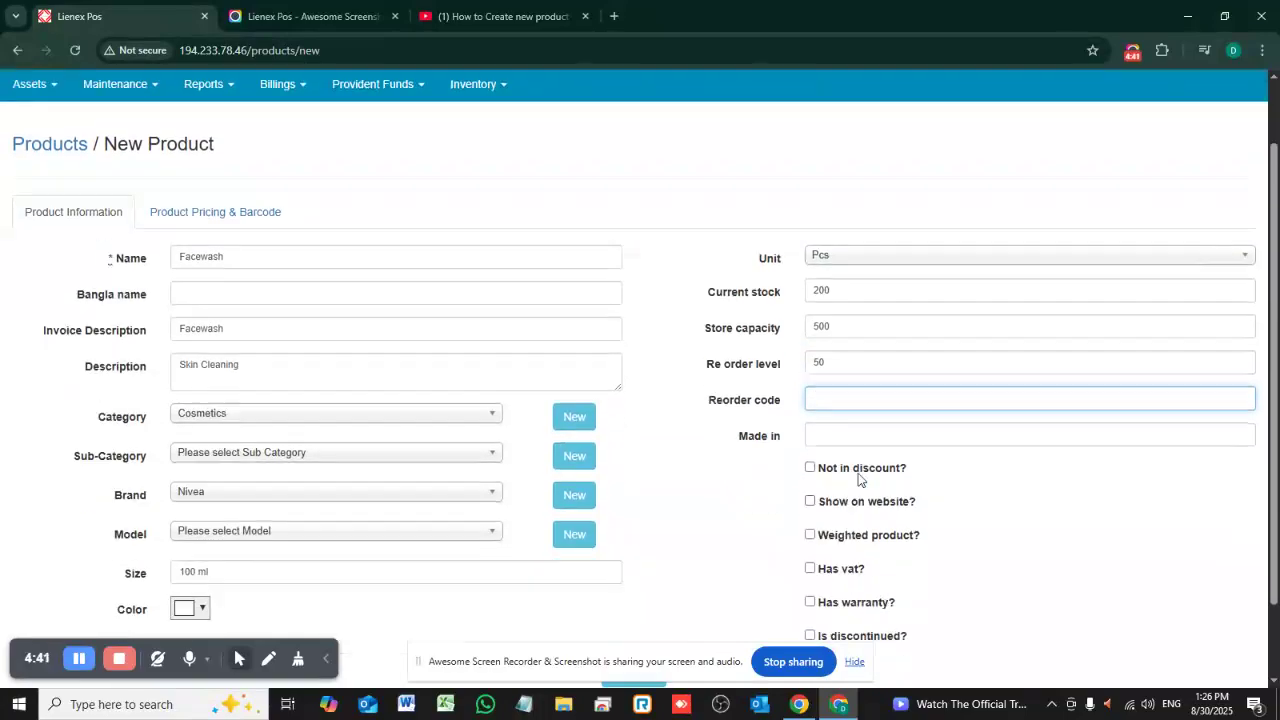
left_click(867, 437)
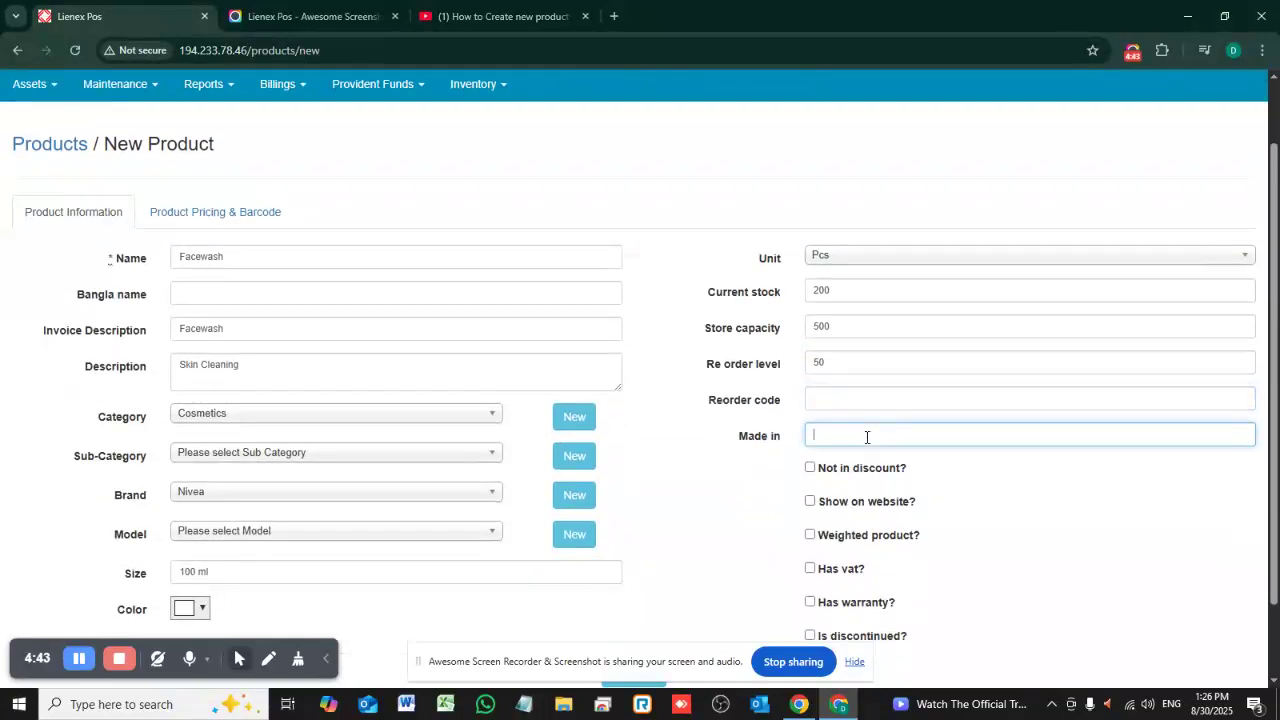
type("UK")
left_click(935, 493)
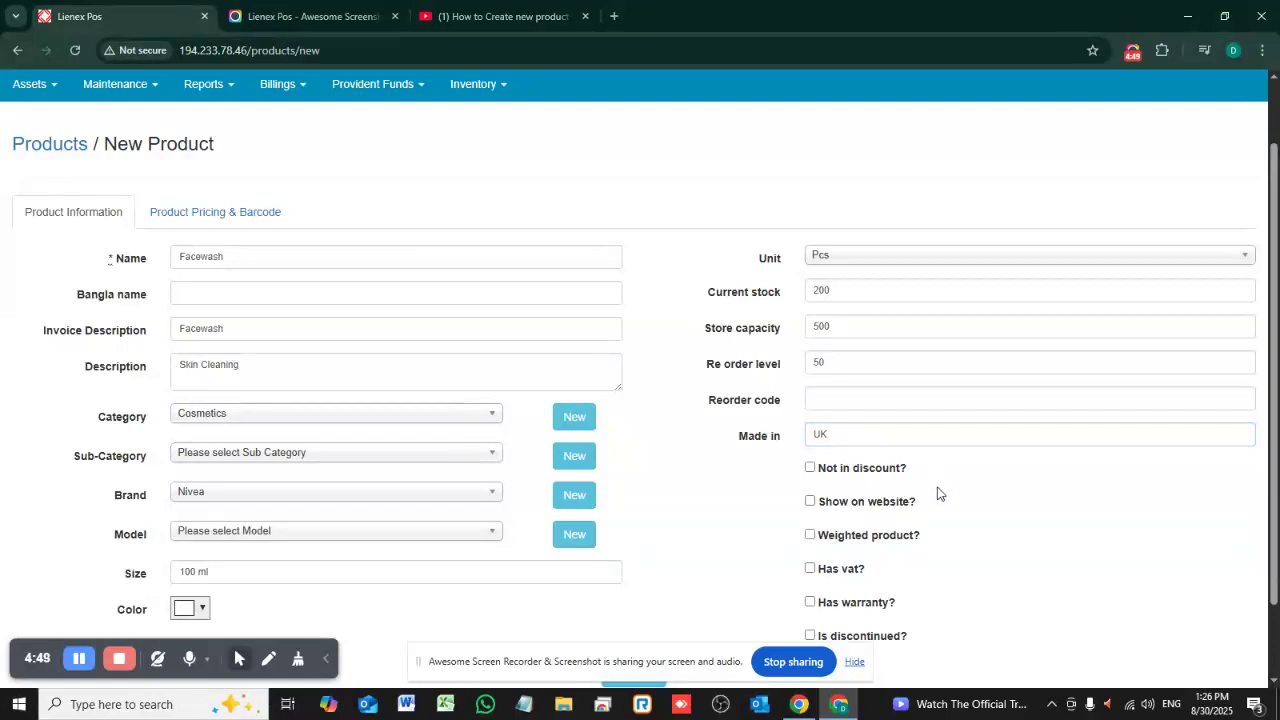
- Mark the product as not in discount and set it to show on the website
scroll(932, 496, "down", 1)
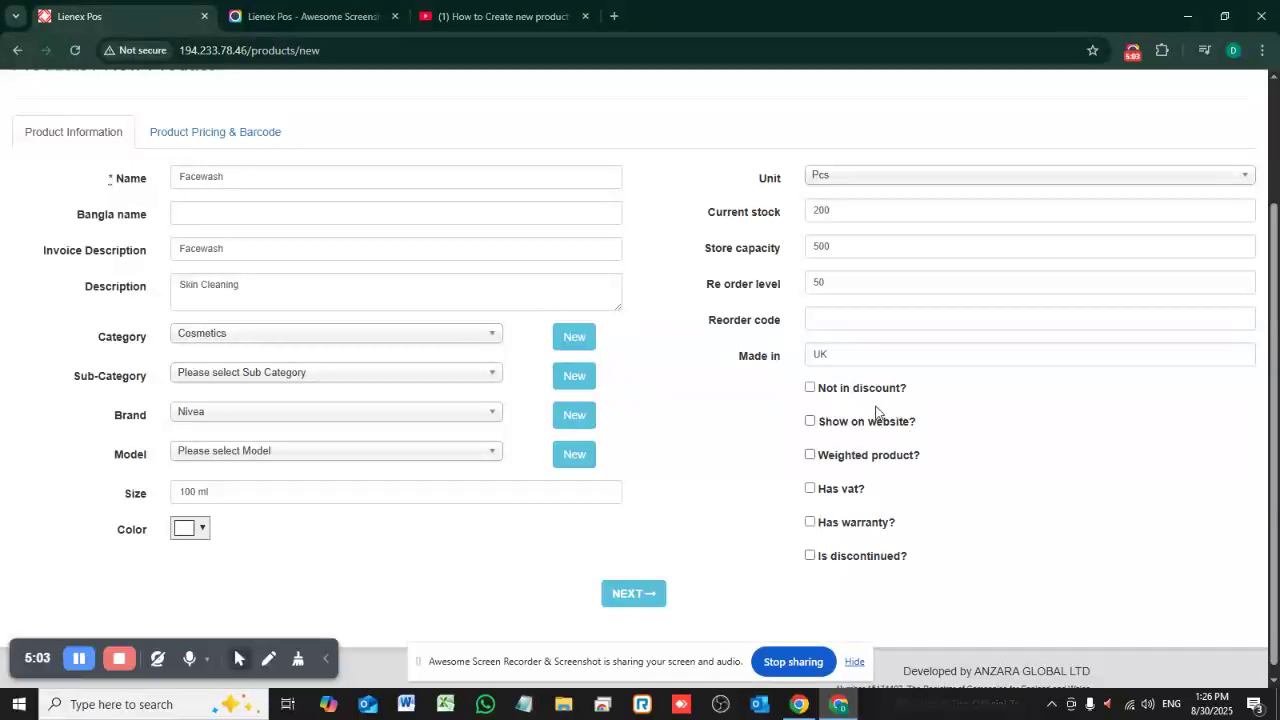
left_click(810, 389)
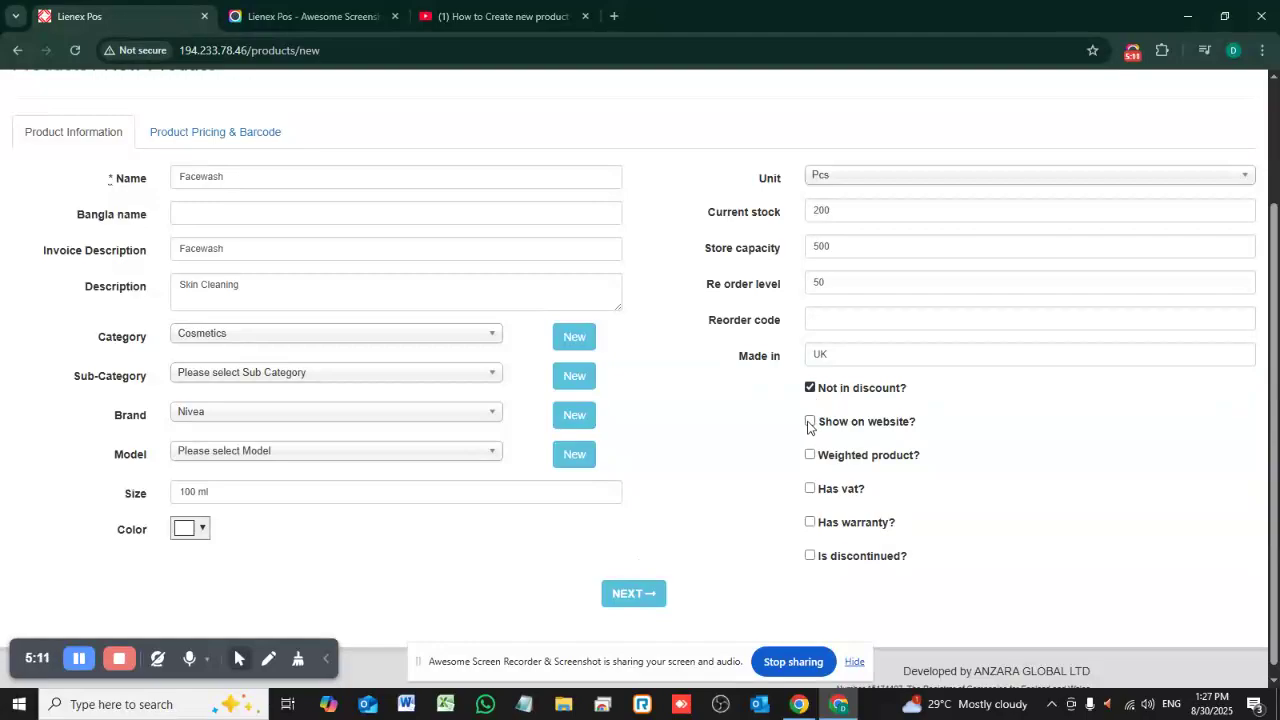
left_click(810, 423)
- Try the weighted product, VAT, warranty and discontinued options one after another, clearing each again
left_click(810, 460)
left_click(810, 460)
left_click(811, 489)
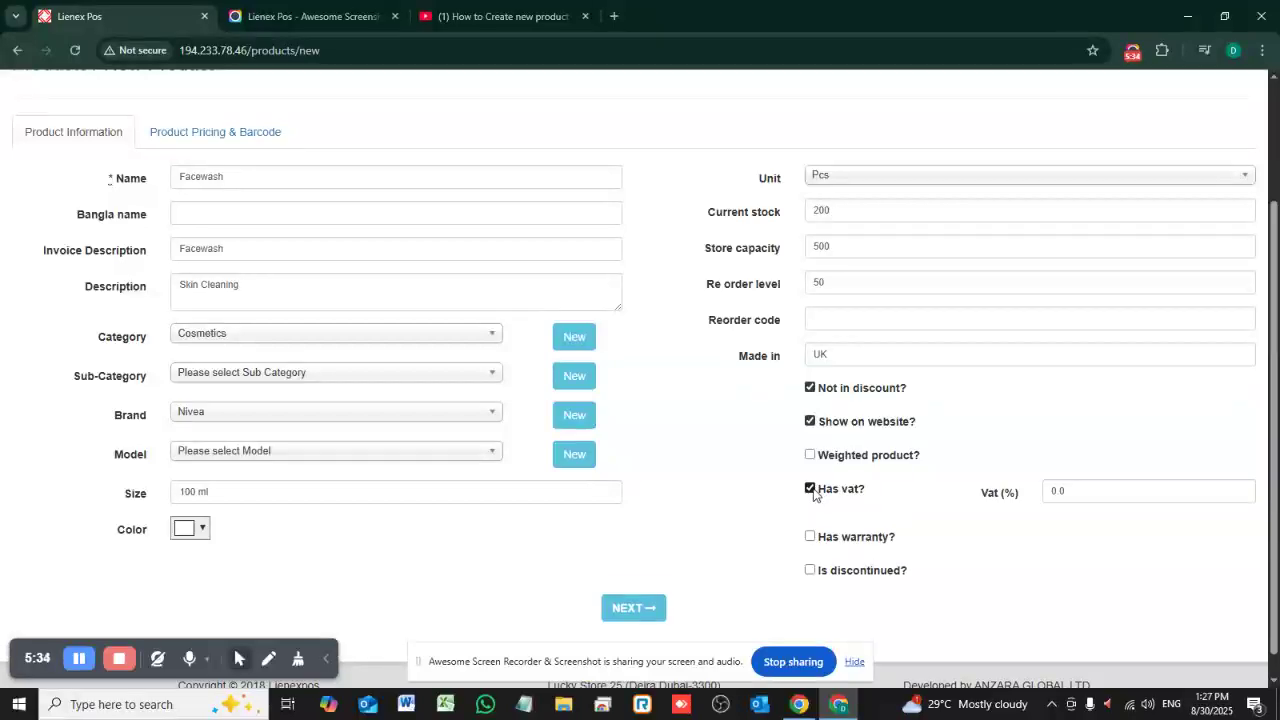
left_click(1114, 490)
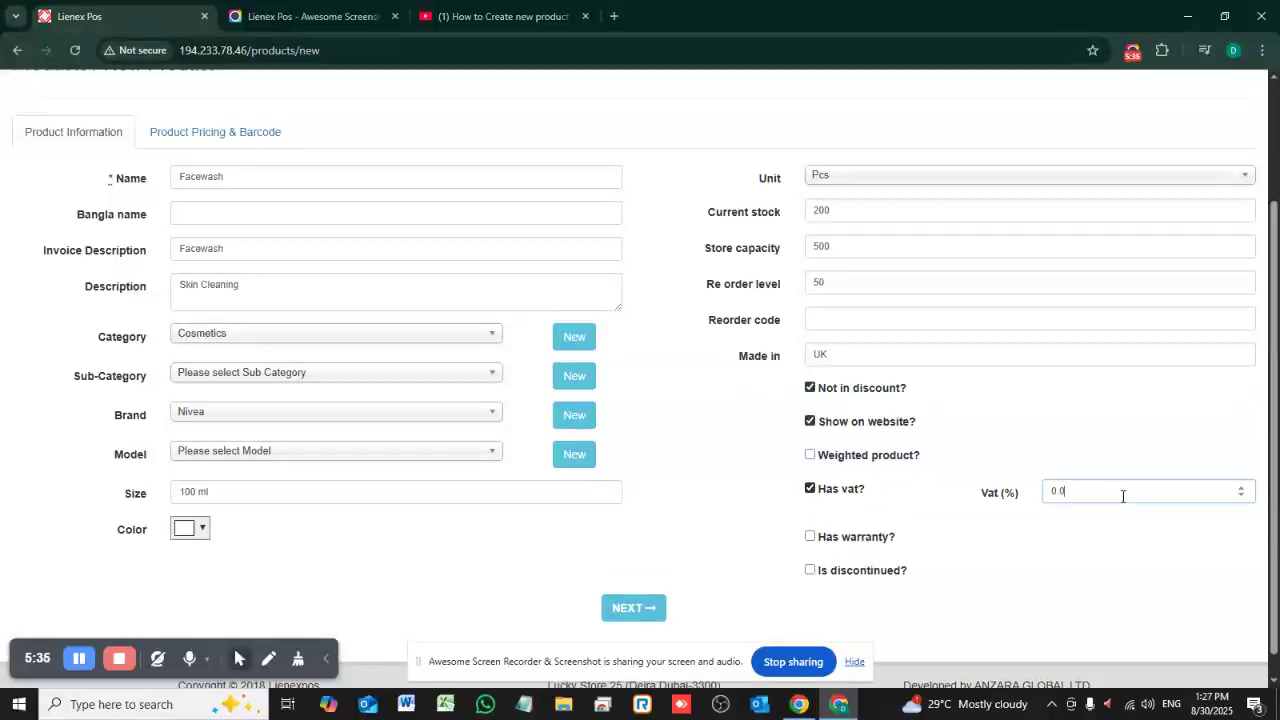
left_click(810, 489)
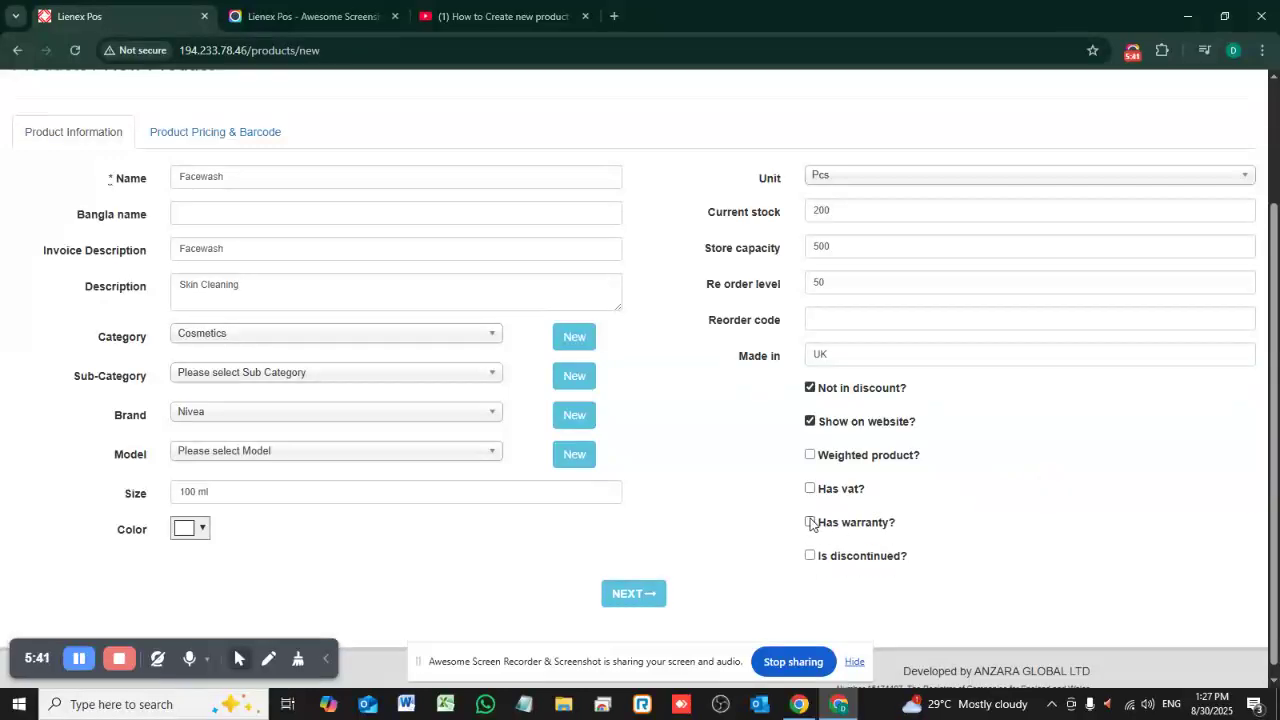
left_click(810, 522)
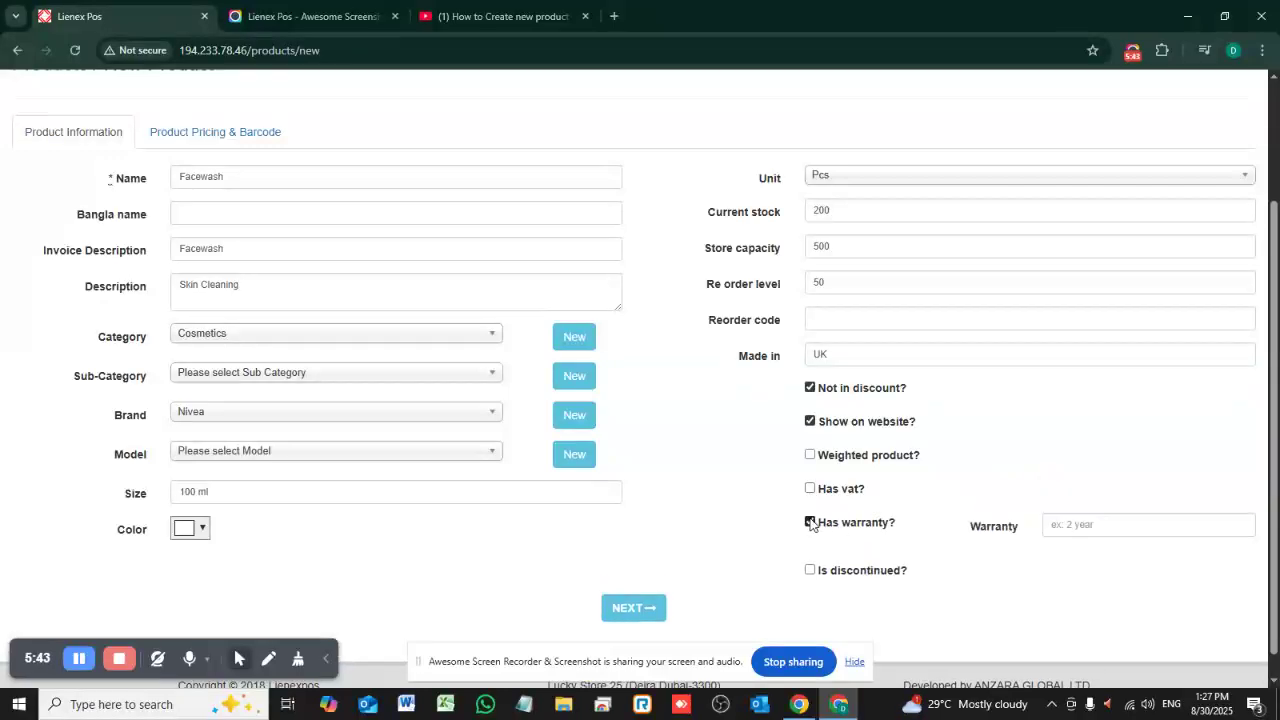
left_click(1110, 524)
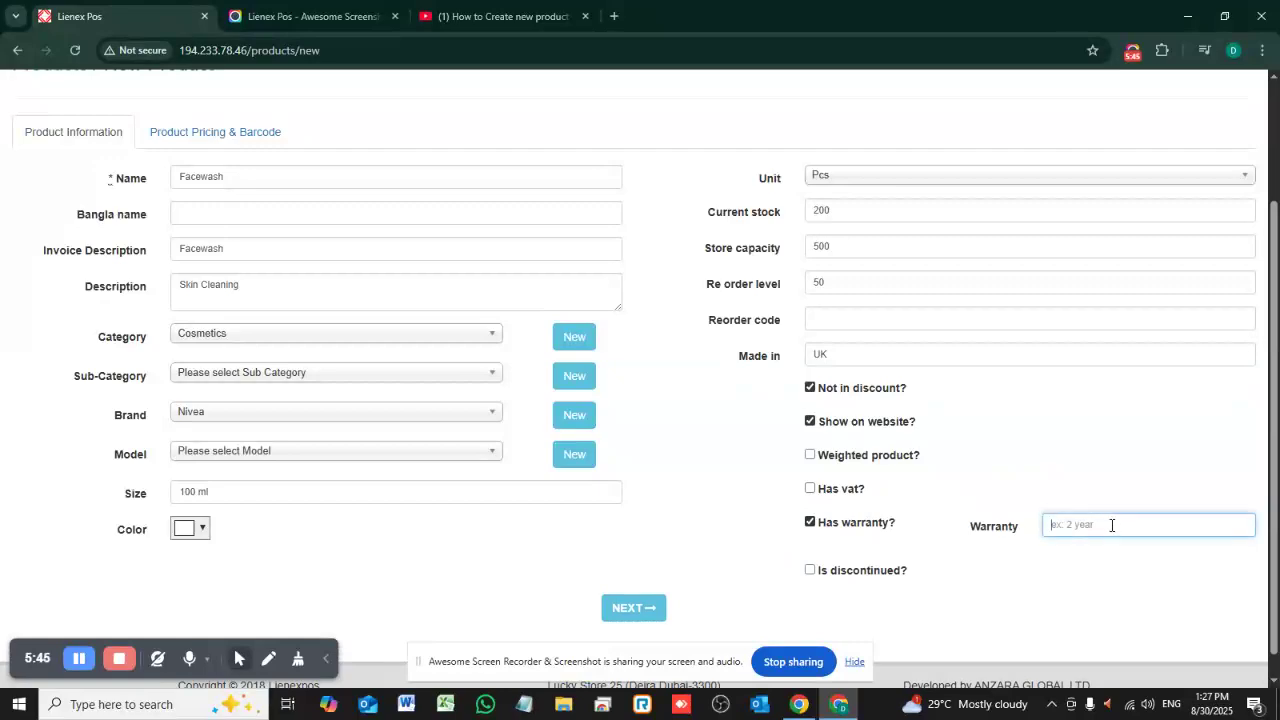
left_click(809, 523)
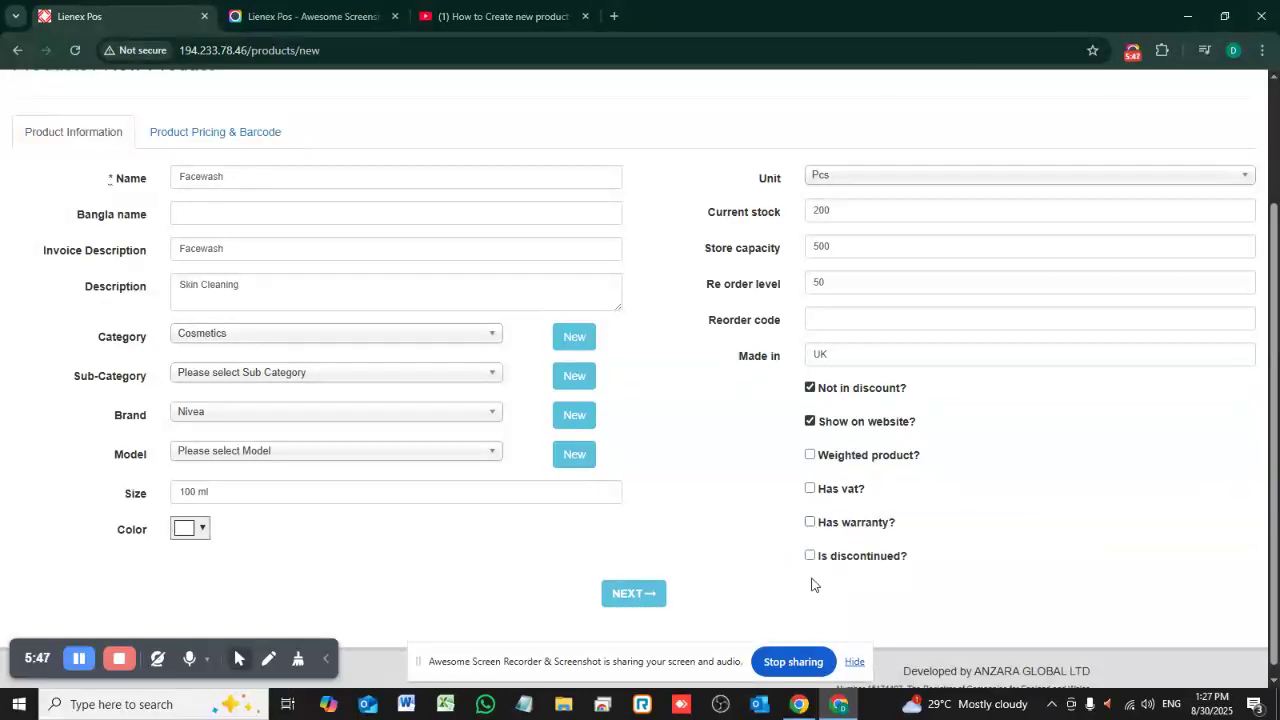
left_click(810, 557)
left_click(810, 557)
- Continue to the product's pricing and barcode section, and look over the new supplier form before cancelling it
scroll(571, 372, "up", 3)
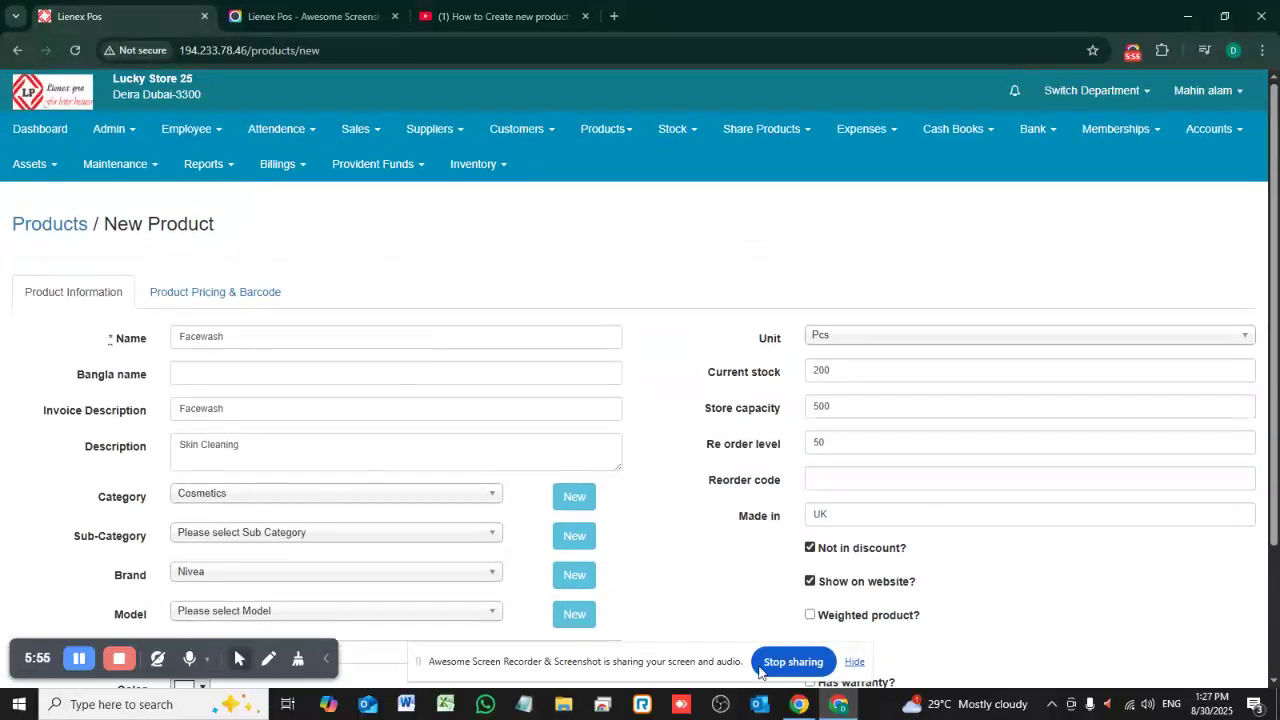
scroll(840, 515, "down", 2)
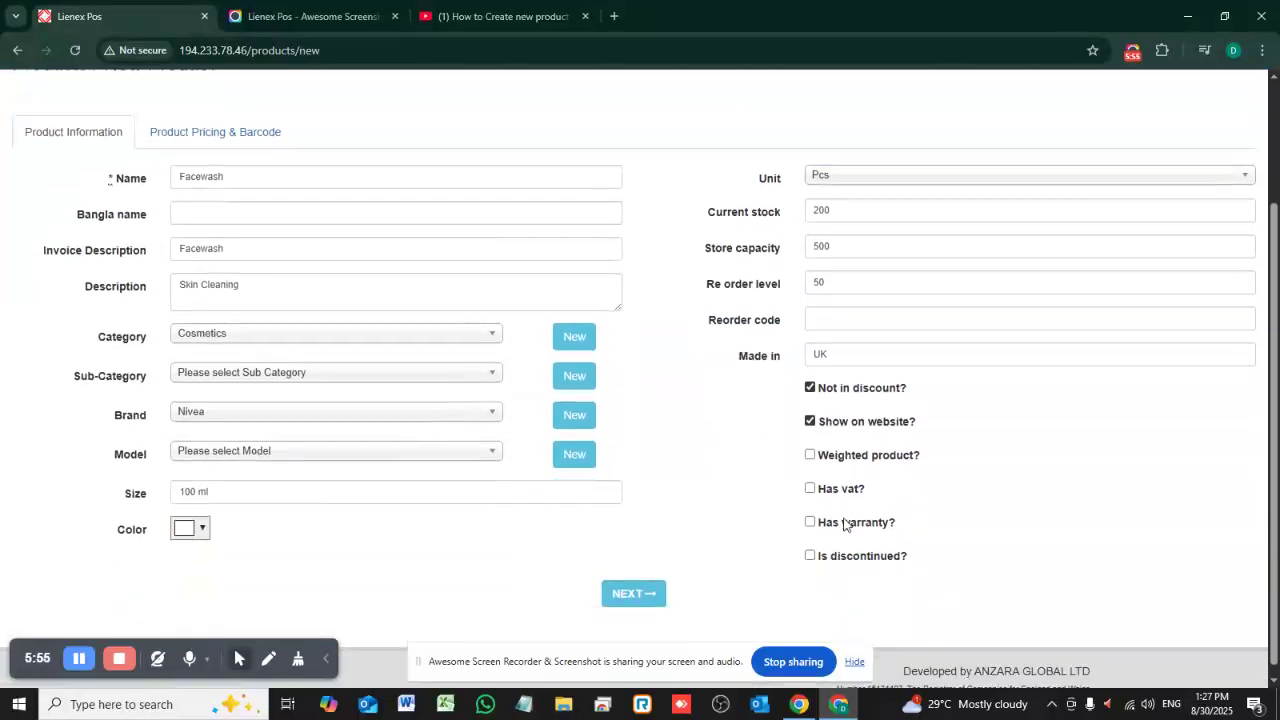
left_click(646, 607)
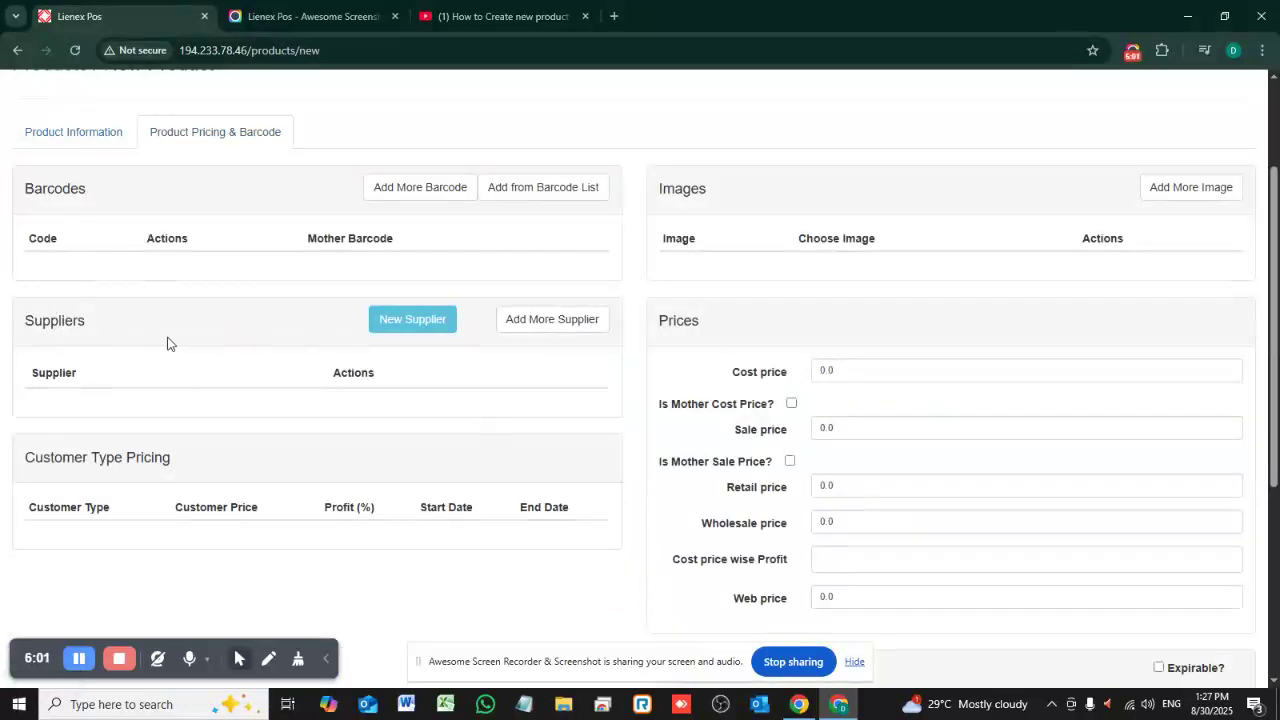
left_click(403, 330)
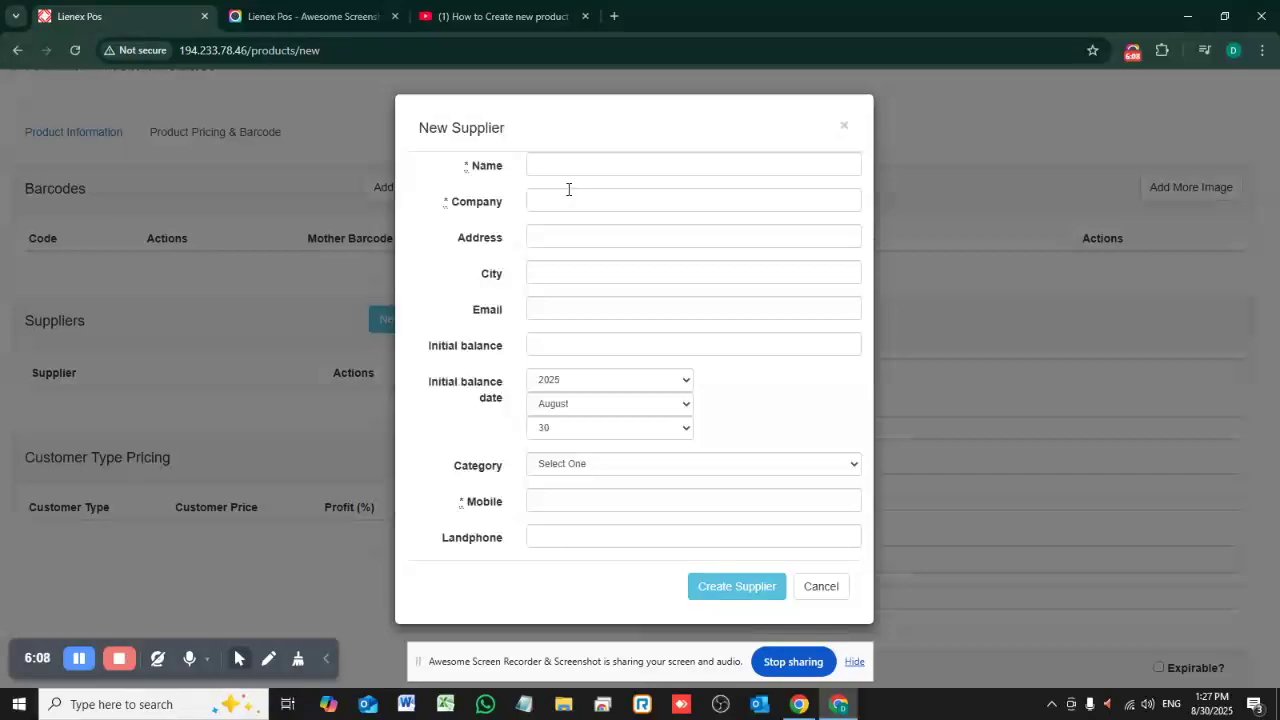
left_click(821, 587)
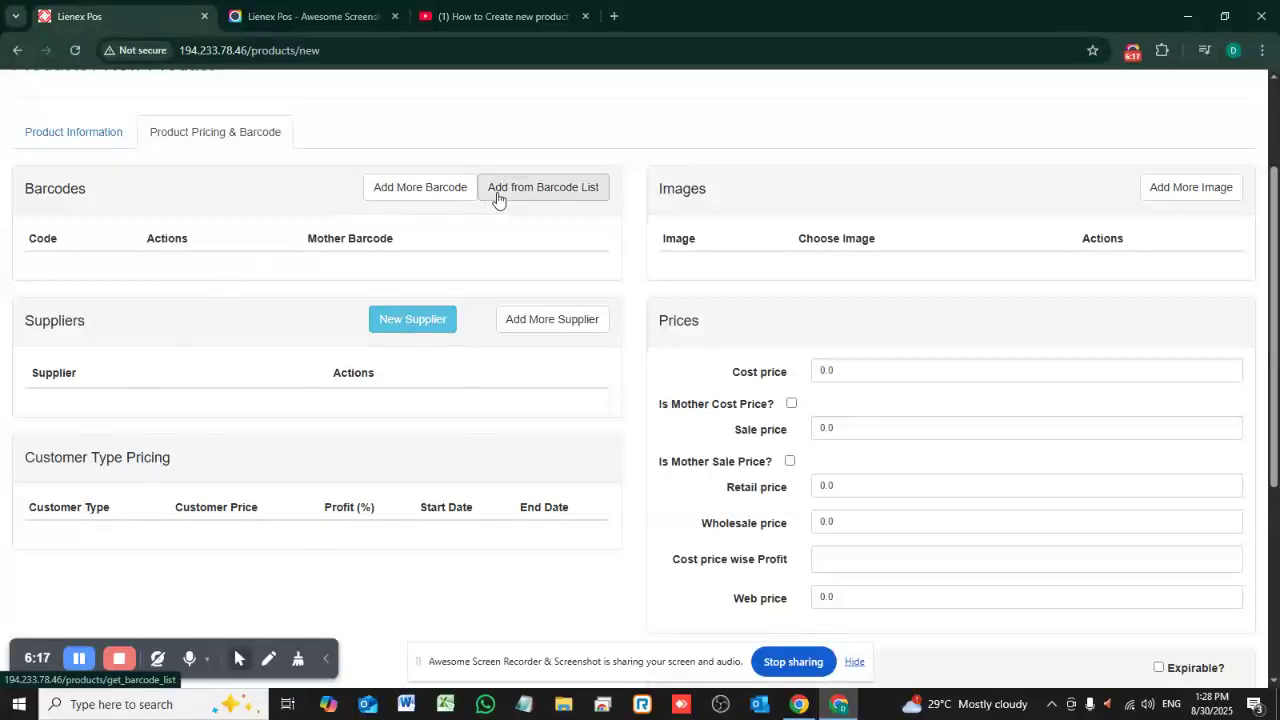
- Add a barcode entry to the product and generate its code automatically
left_click(393, 199)
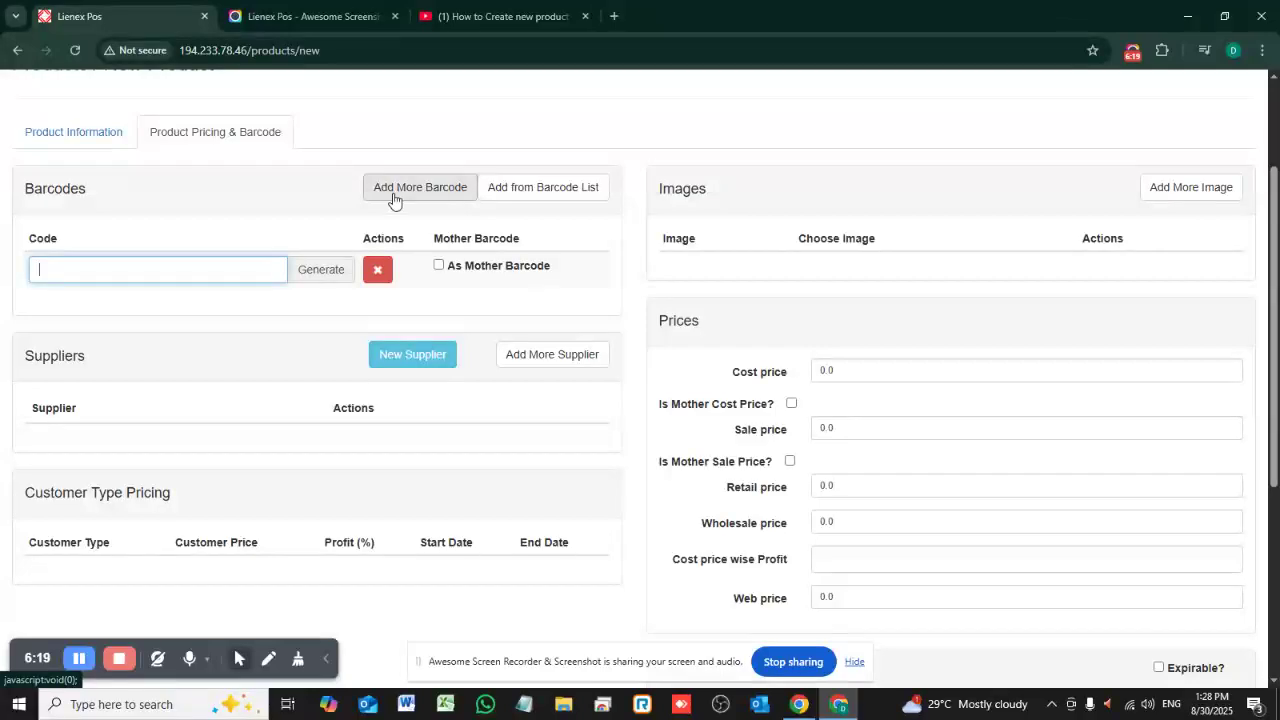
left_click(297, 278)
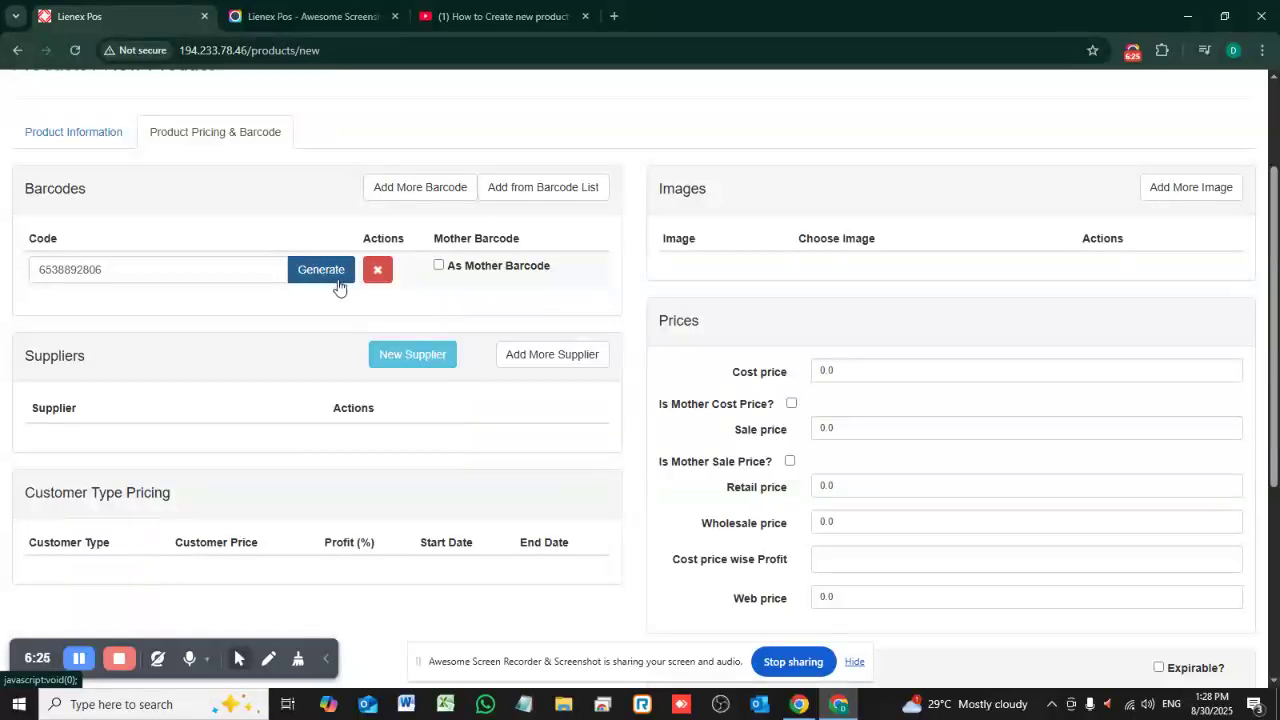
left_click(210, 295)
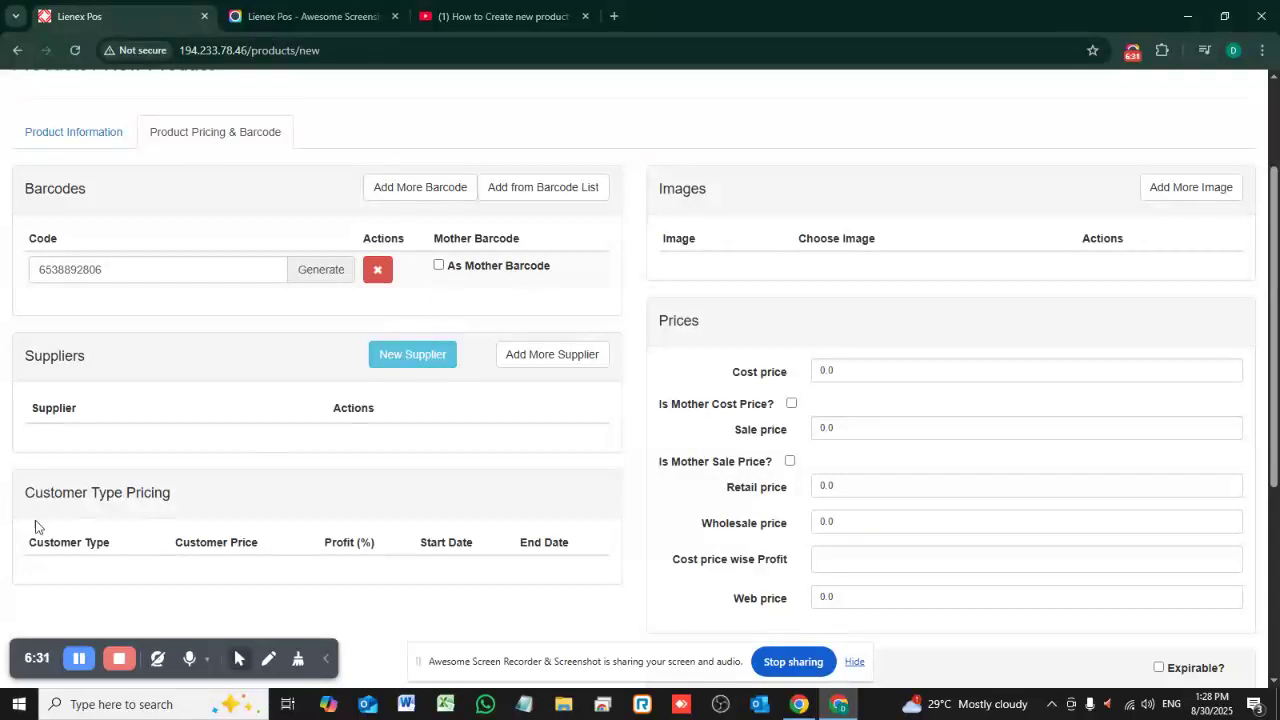
- Set the product's cost price to 450
scroll(909, 271, "down", 1)
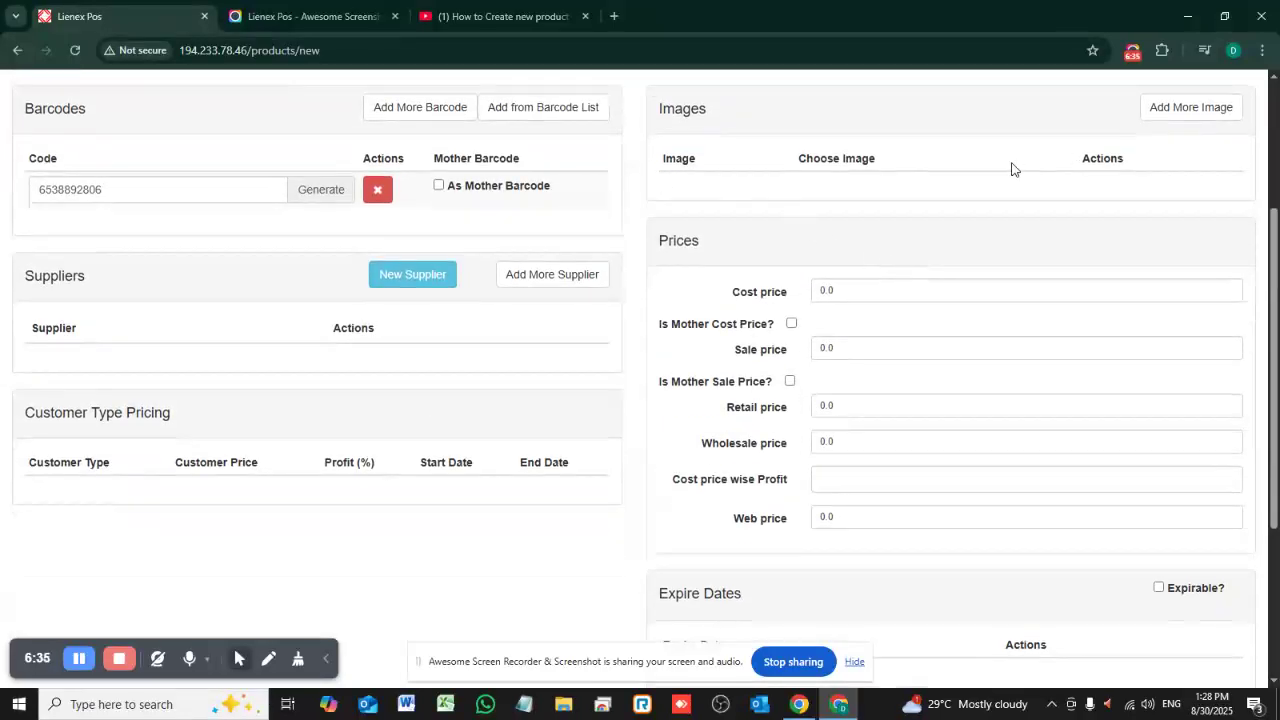
scroll(1110, 185, "up", 1)
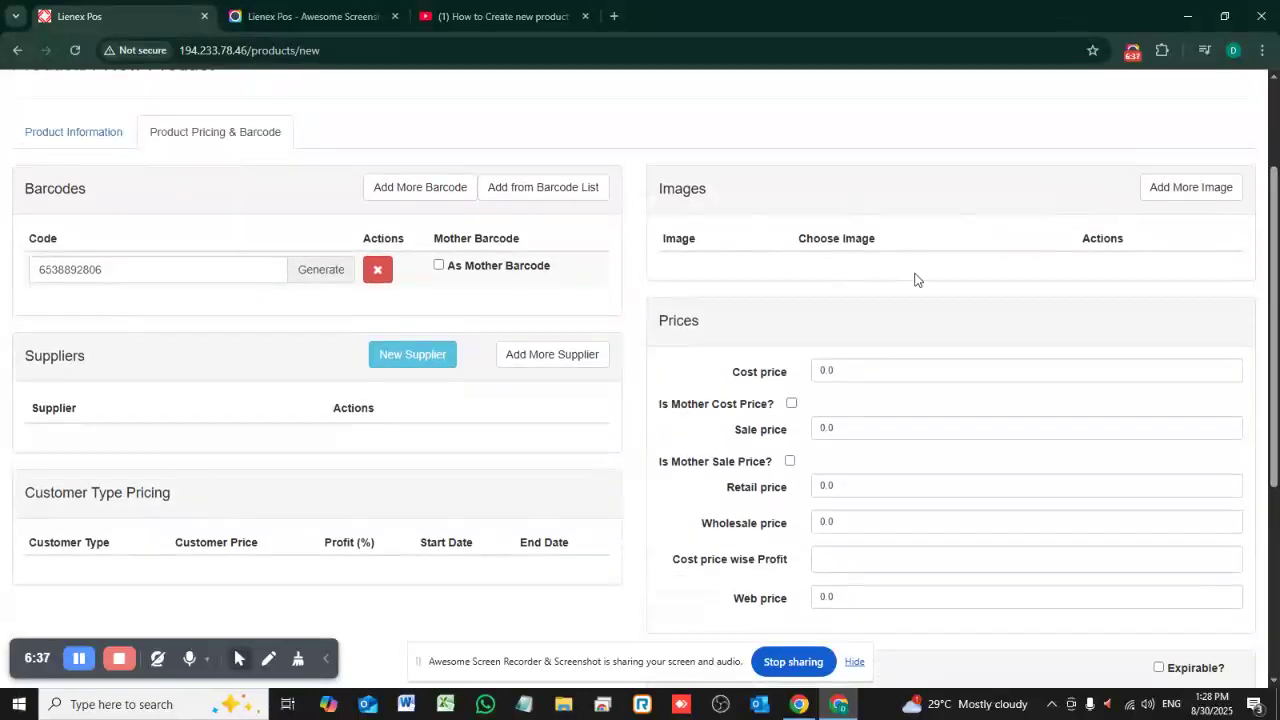
scroll(805, 393, "down", 1)
scroll(805, 393, "down", 3)
left_click(866, 128)
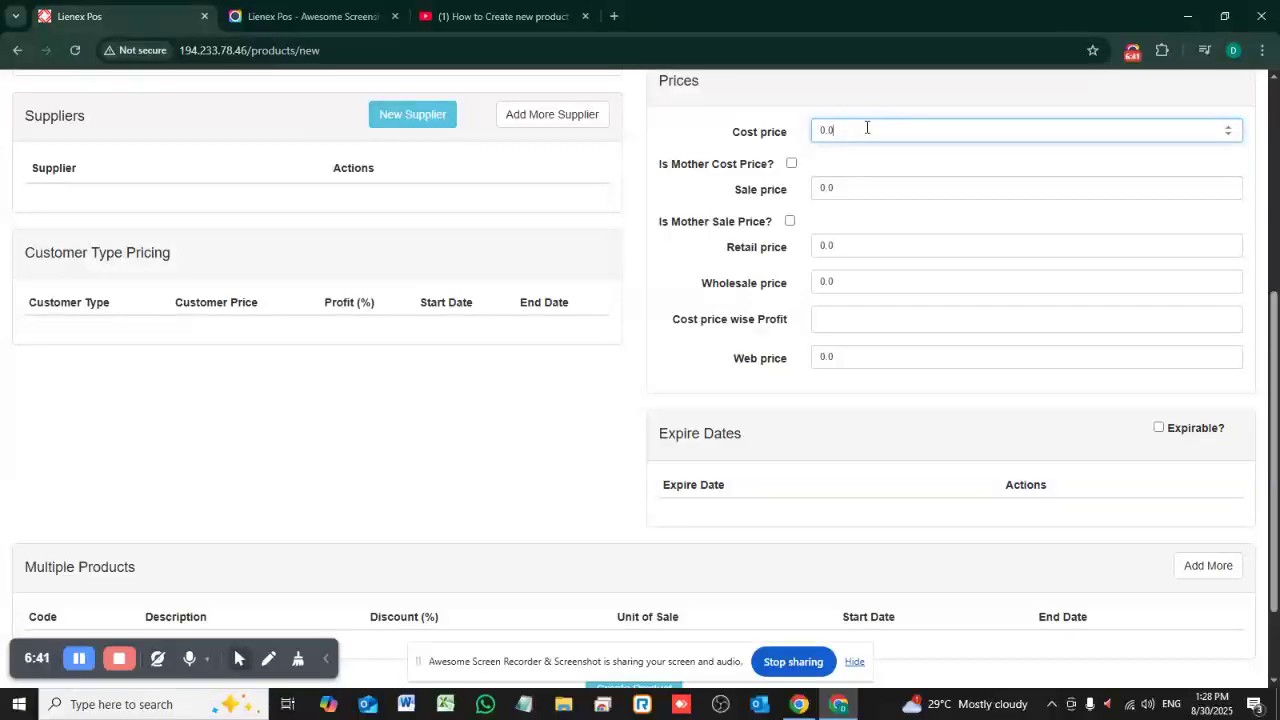
key("BackSpace")
key("BackSpace")
type("450")
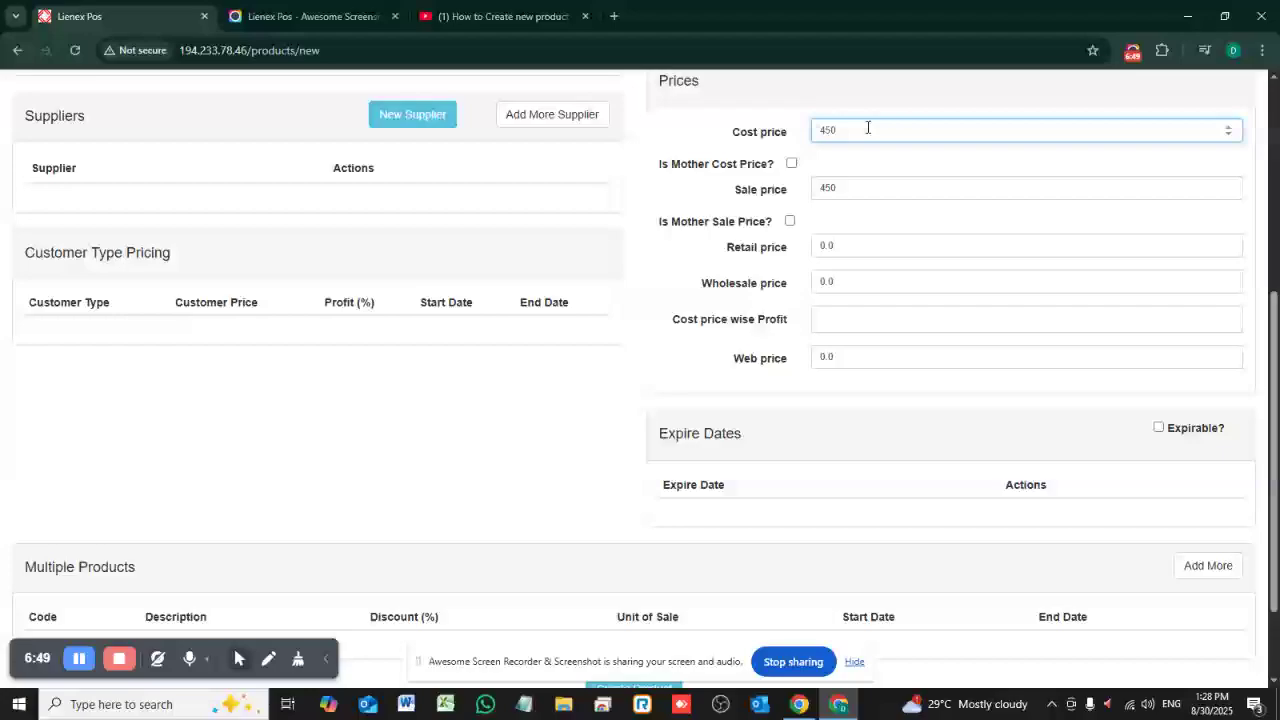
- Set the product's sale price to 600 and check the cost-price-wise profit
left_click(872, 188)
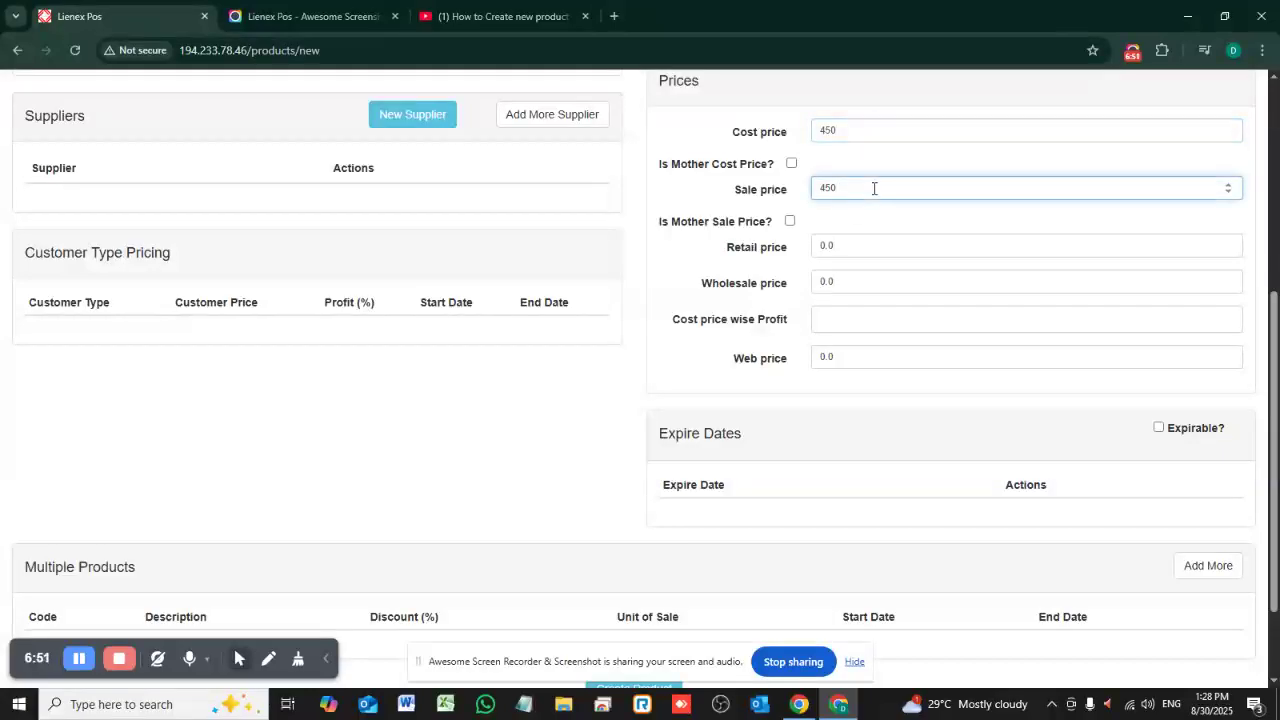
key("BackSpace")
key("BackSpace")
key("BackSpace")
type("6")
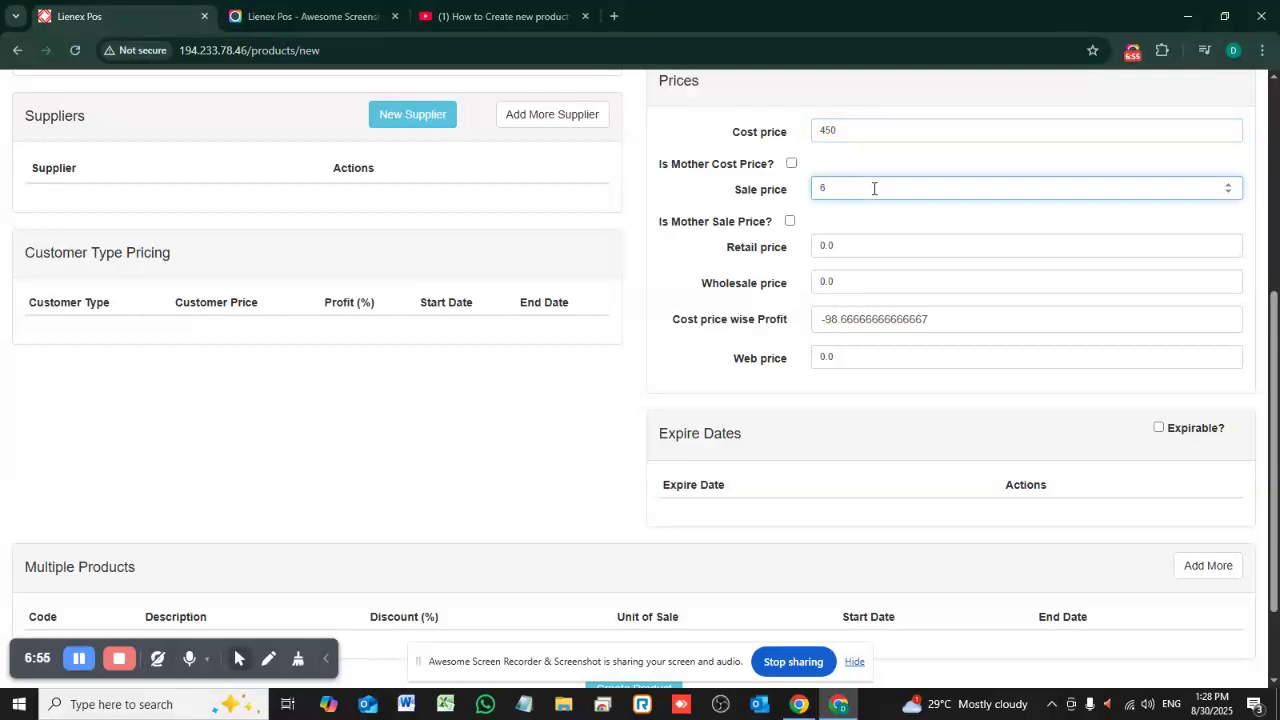
type("00")
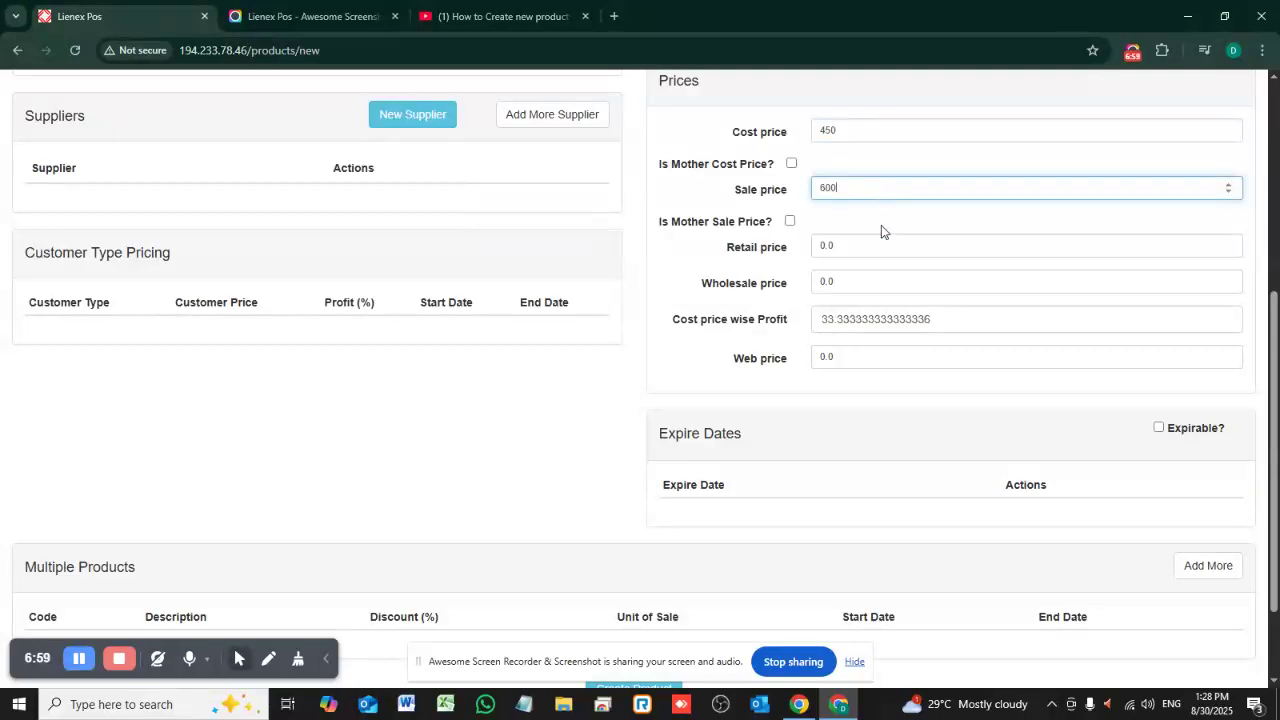
left_click(881, 224)
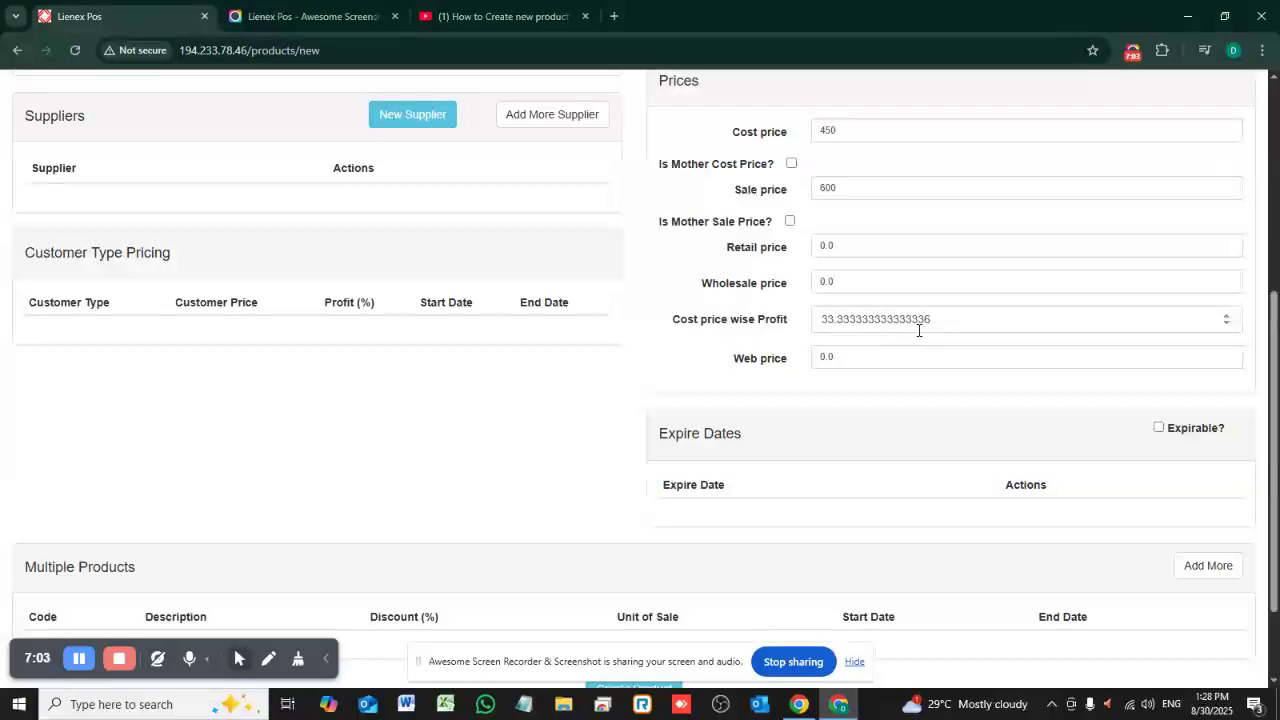
left_click_drag(929, 324, 818, 319)
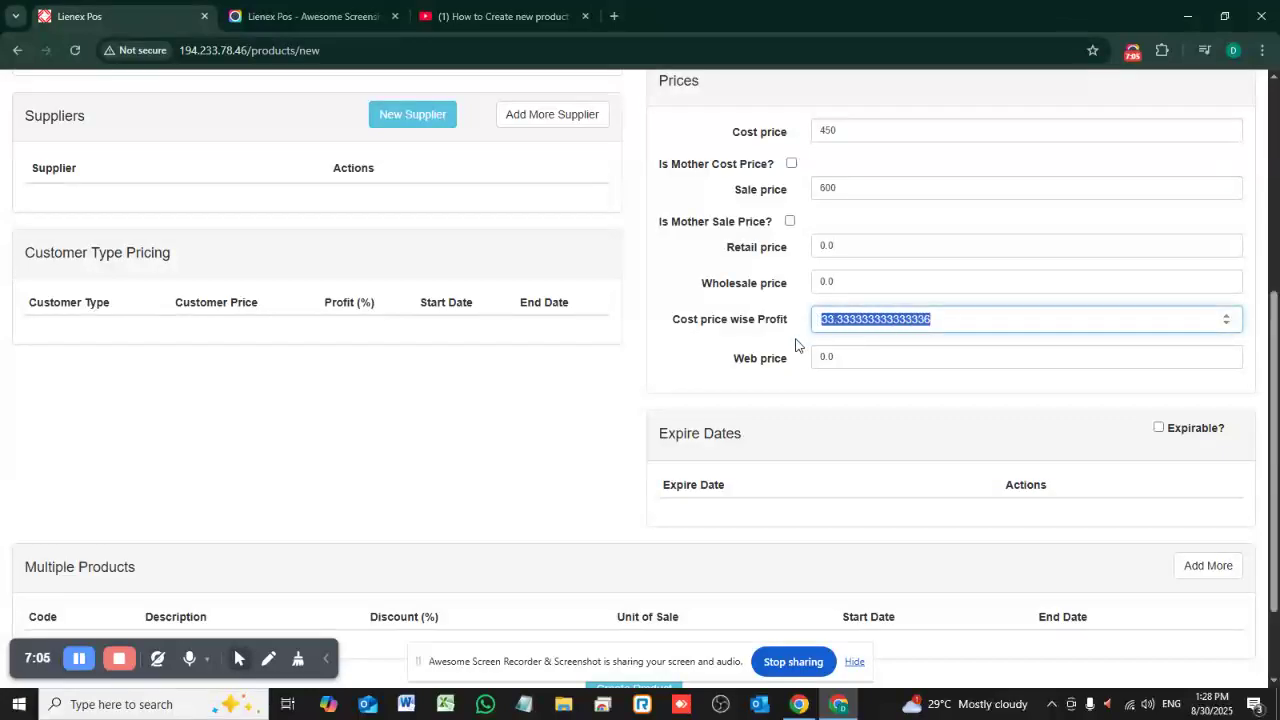
left_click(797, 345)
- Mark the product as expirable, review the pricing details and create the product
scroll(755, 484, "down", 2)
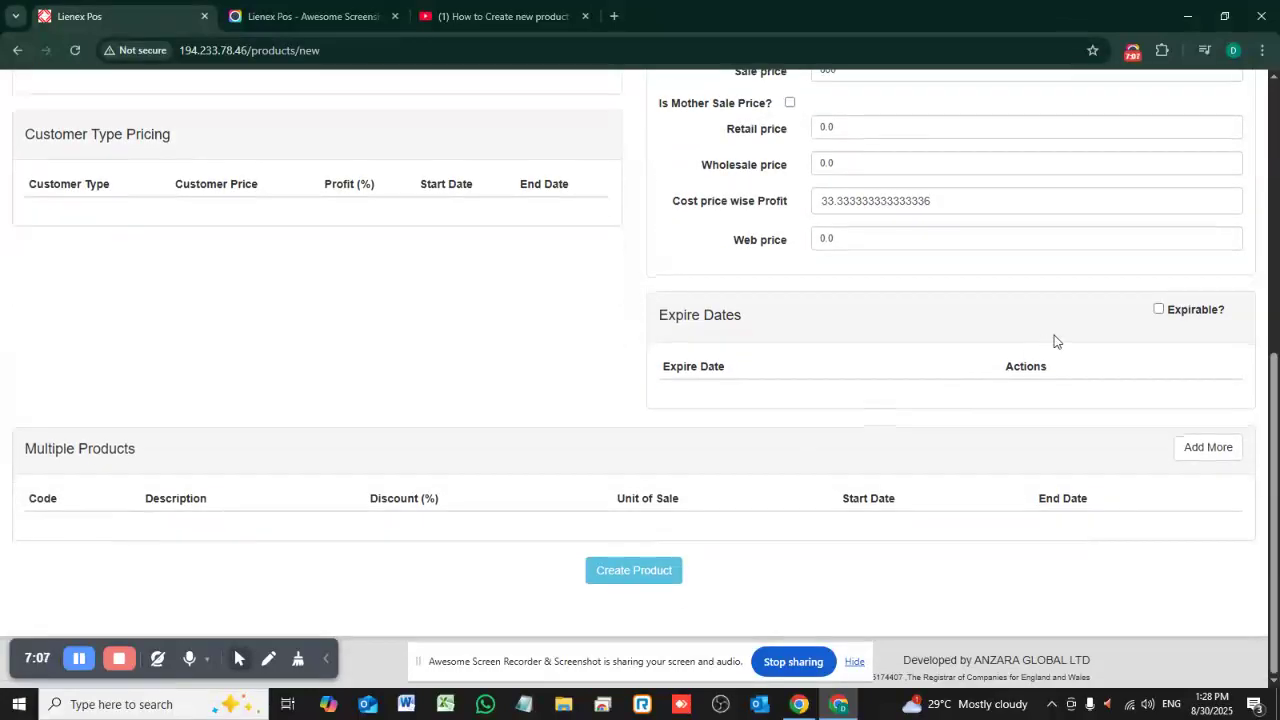
left_click(1162, 314)
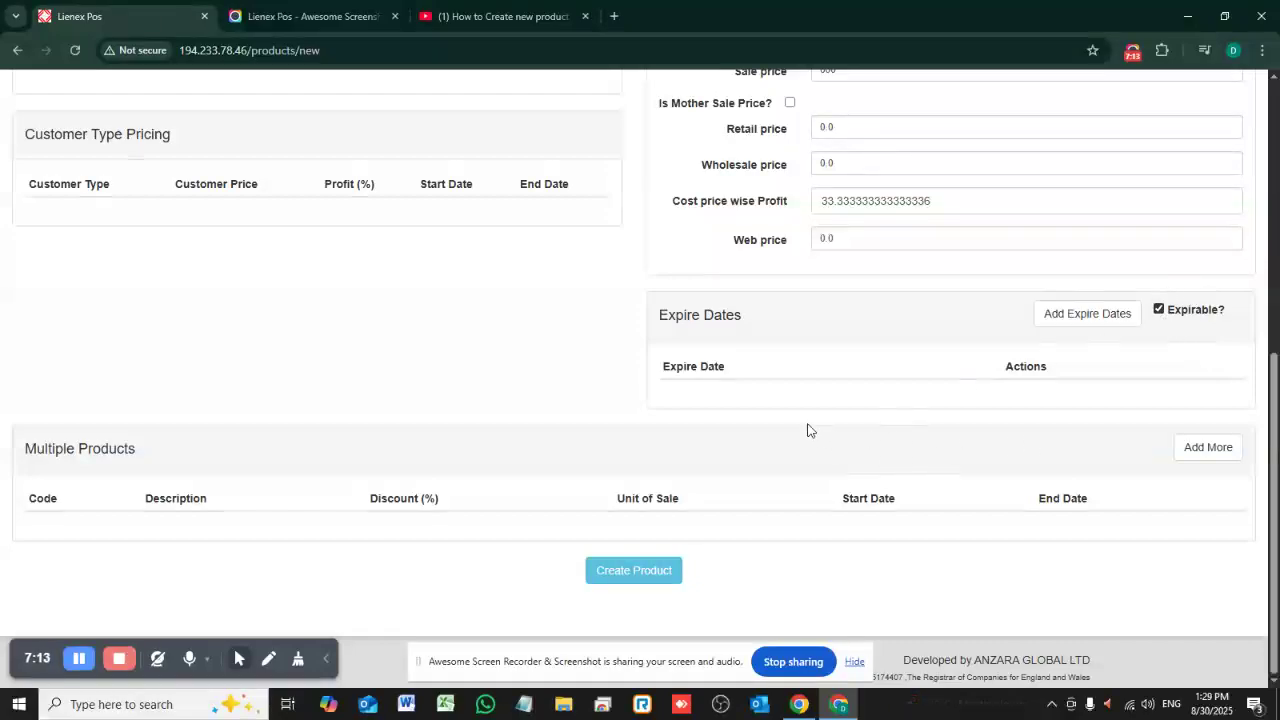
scroll(750, 420, "up", 1)
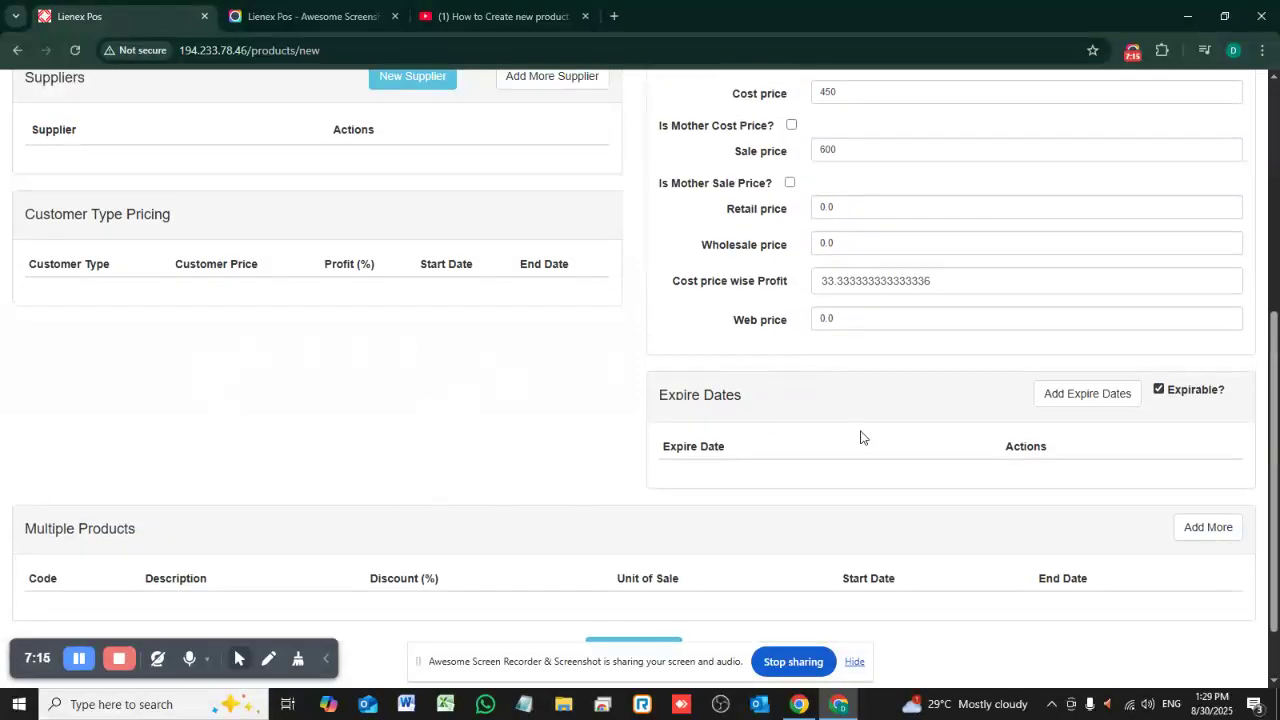
scroll(900, 415, "up", 2)
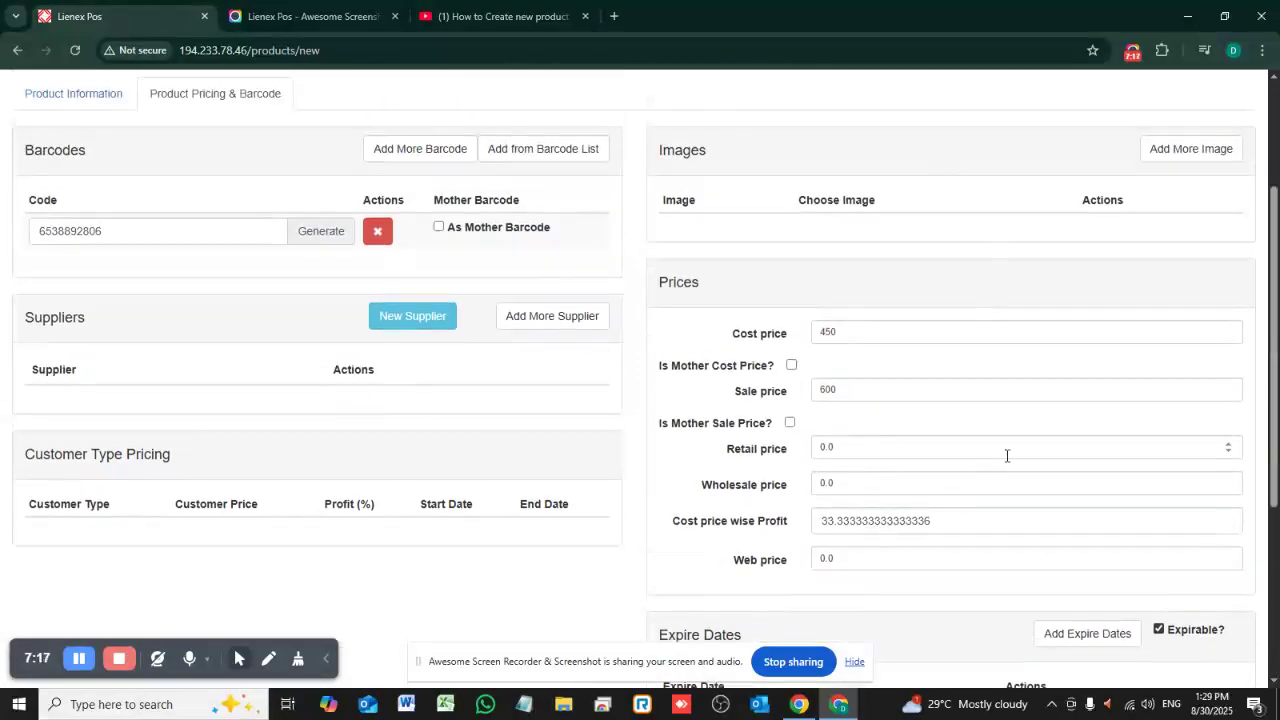
scroll(1006, 455, "down", 3)
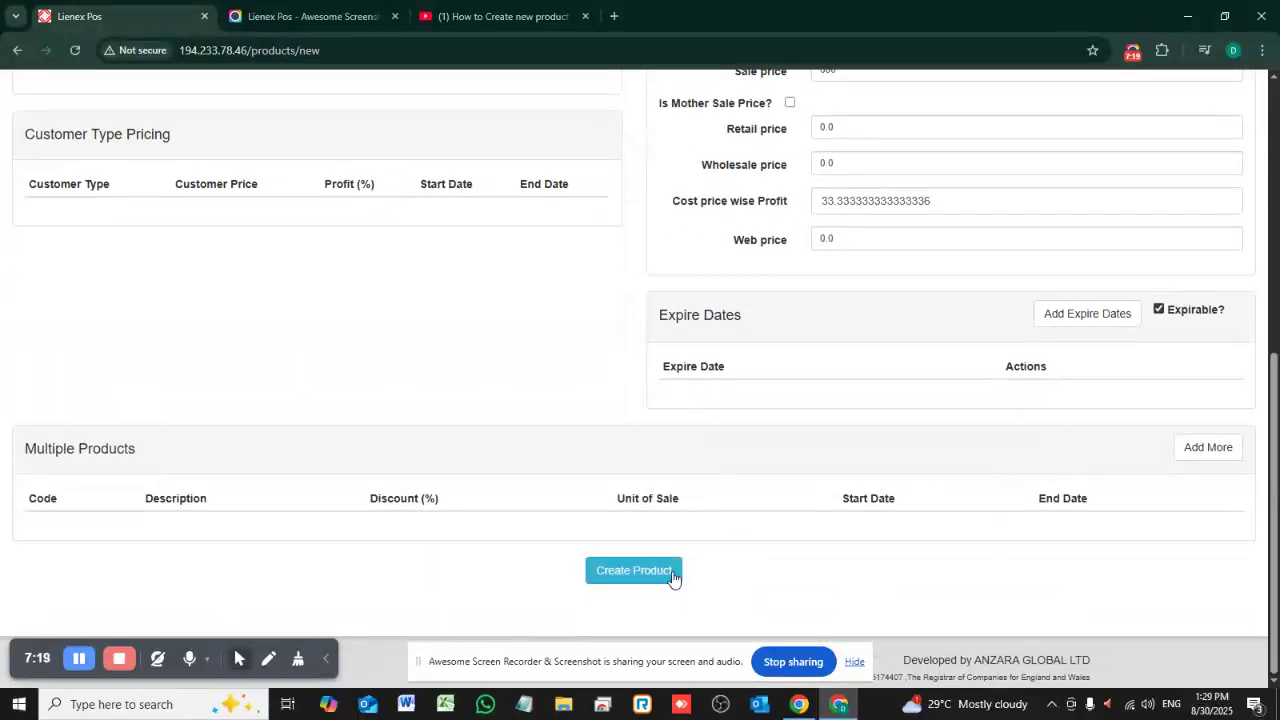
left_click(672, 577)
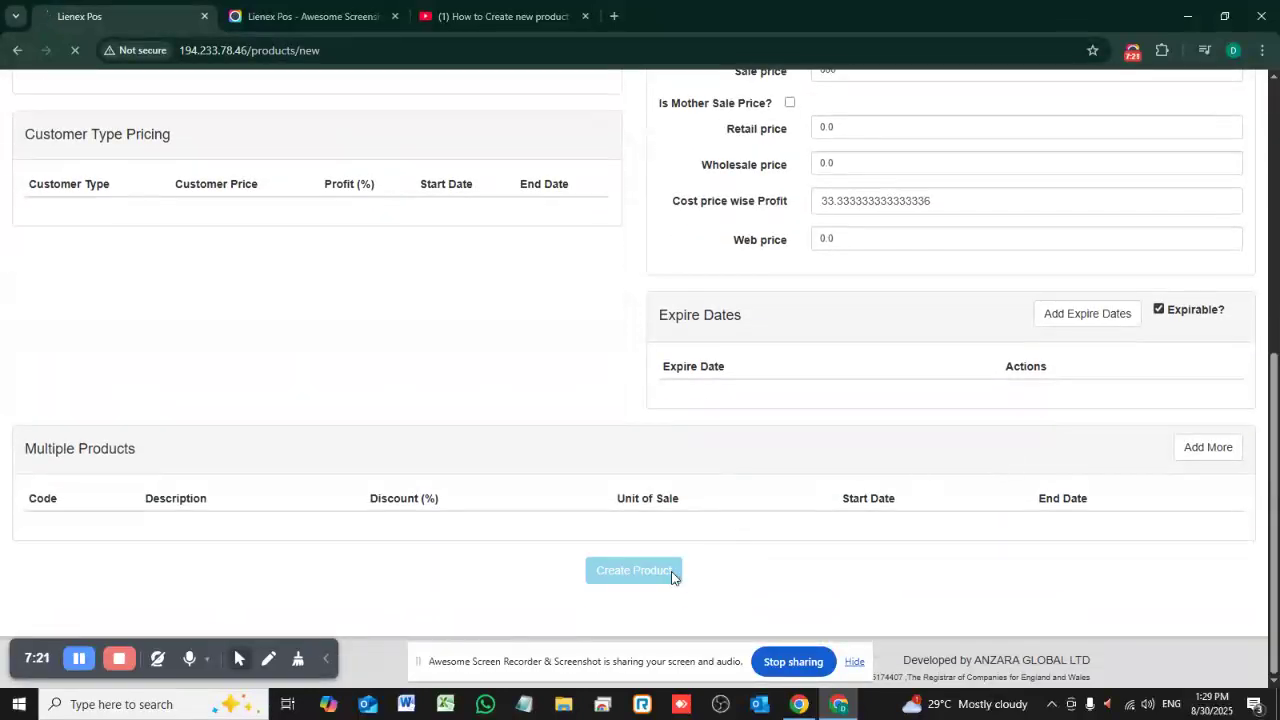